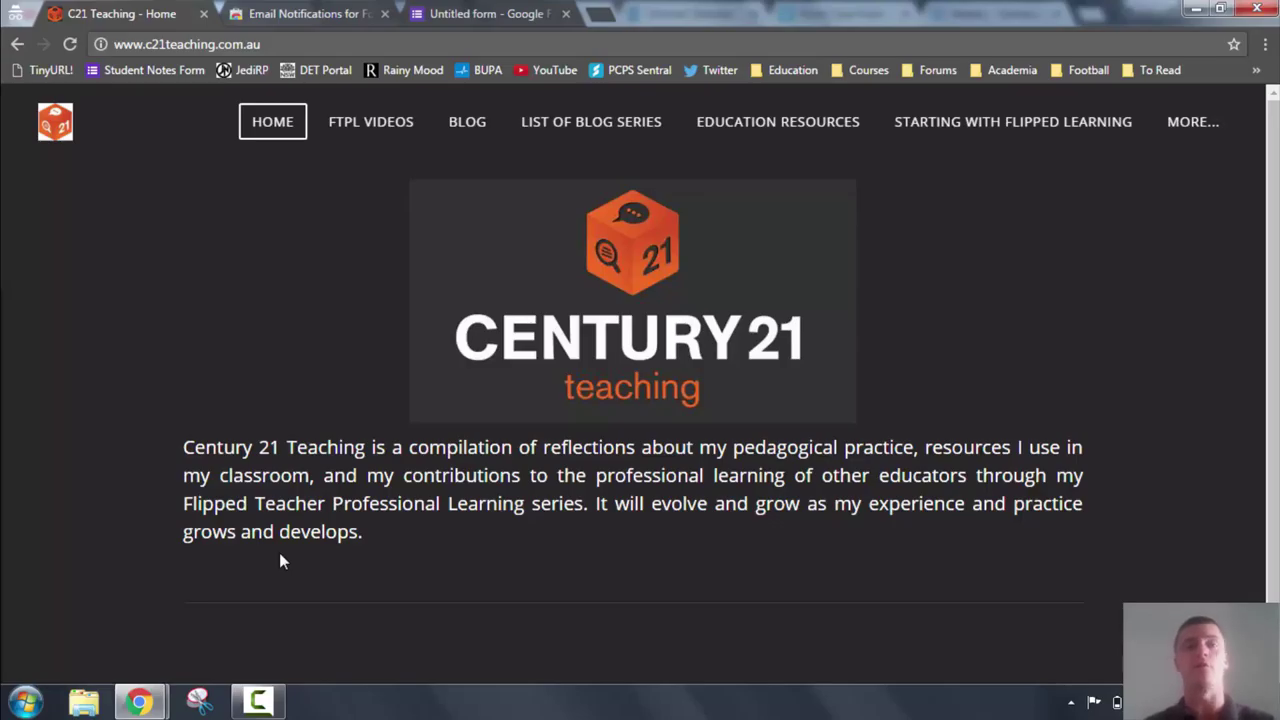
# Switch to the Email Notifications for Forms add-on tab.
pyautogui.hotkey('ctrl', 'Tab')
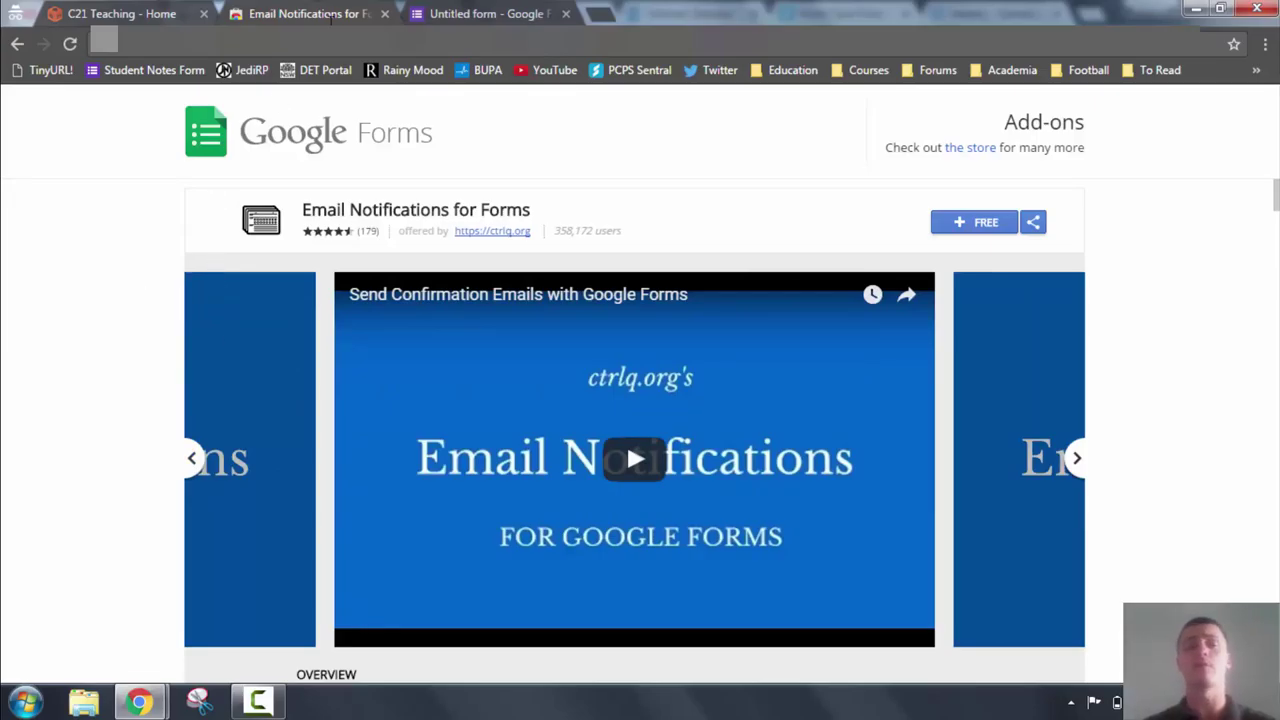
# Return to the 'Untitled form - Google Forms' tab.
pyautogui.click(440, 13)
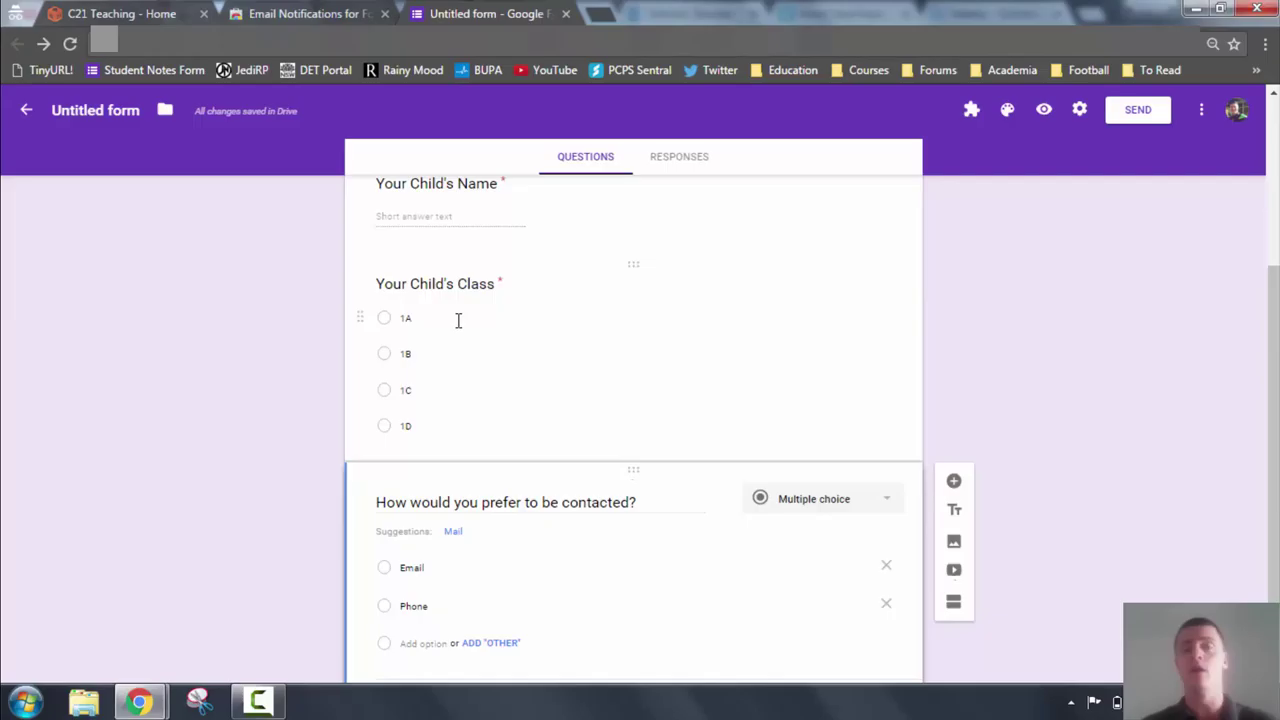
# Launch Email Notifications for Forms from the Add-ons menu and begin a new notification.
pyautogui.scroll(-1, 552, 351)
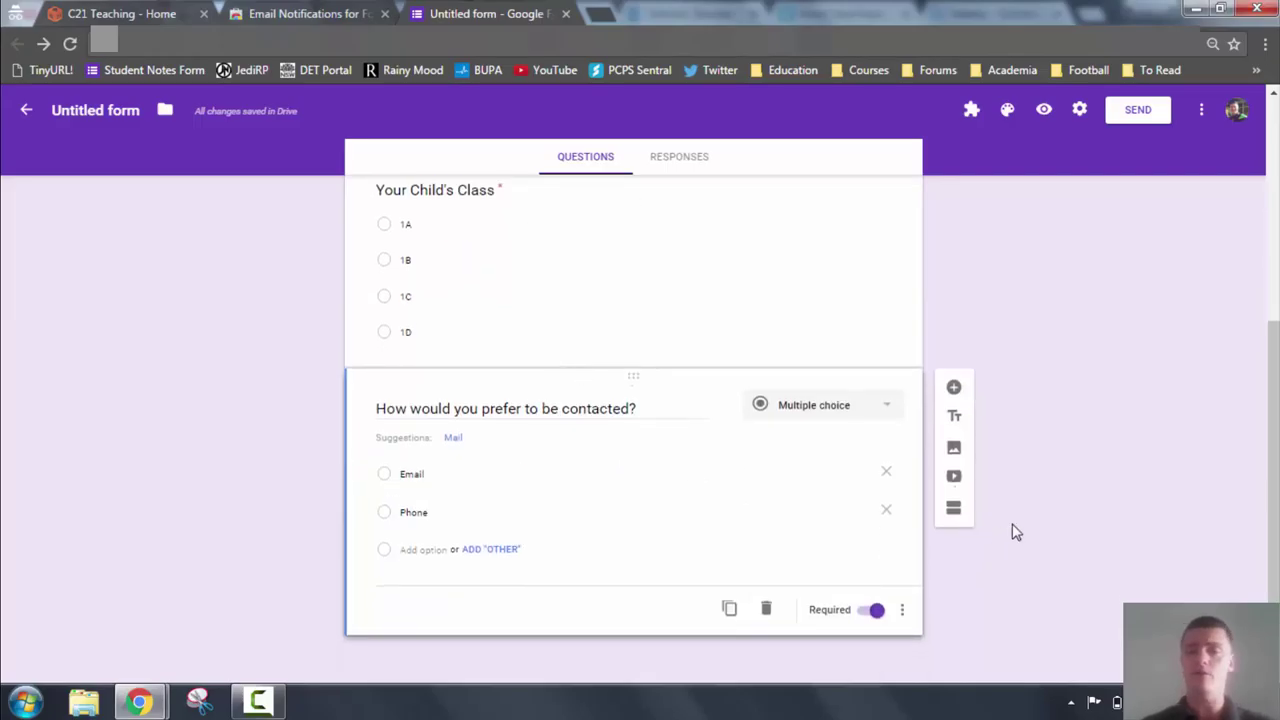
pyautogui.click(972, 112)
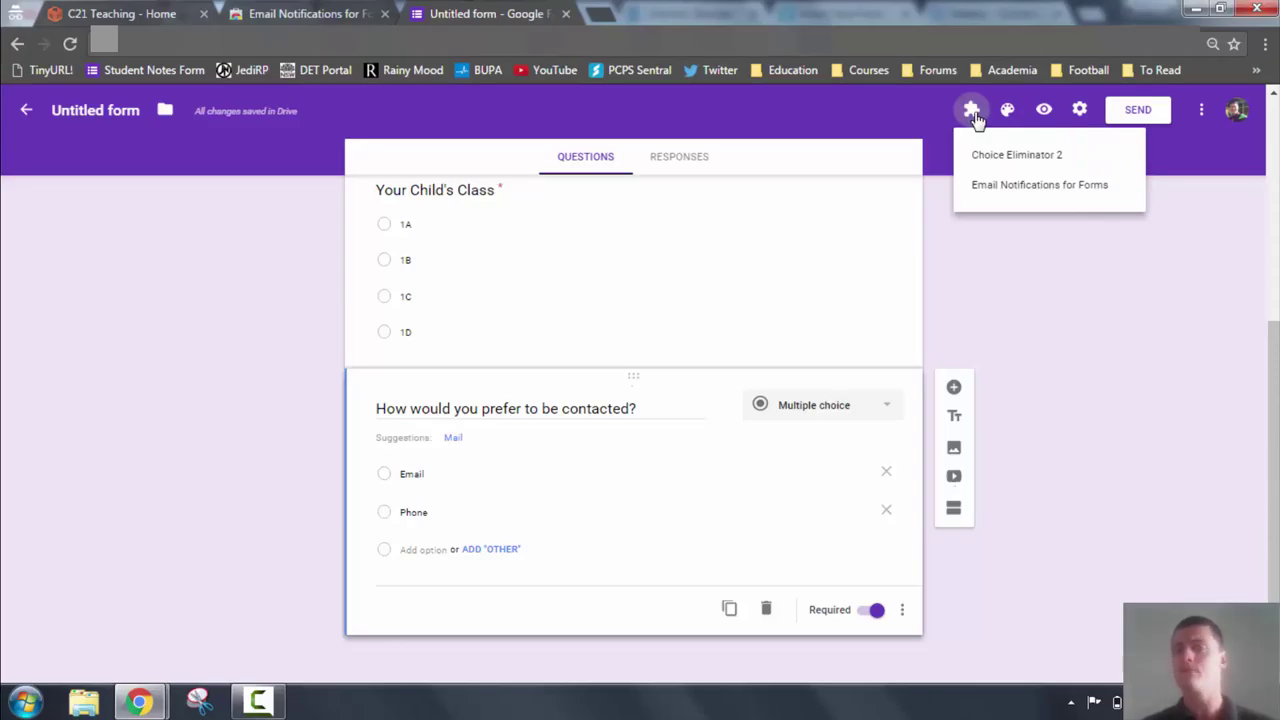
pyautogui.click(1025, 190)
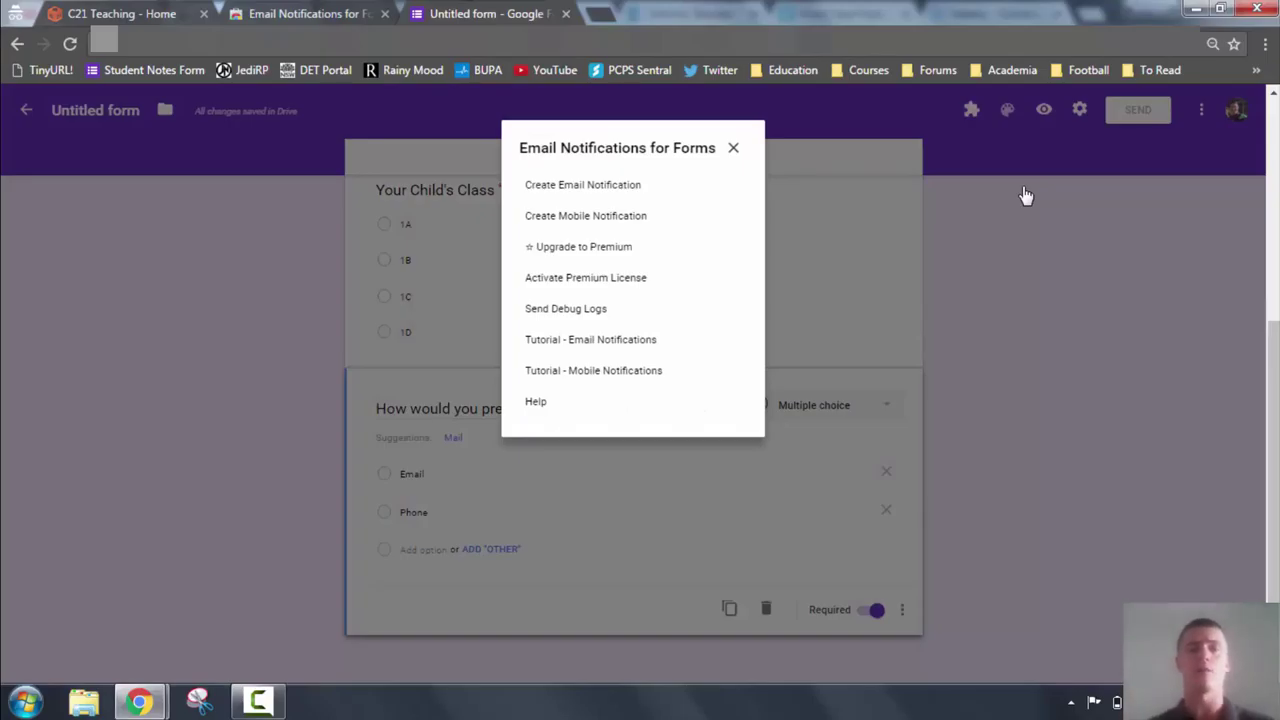
pyautogui.click(594, 190)
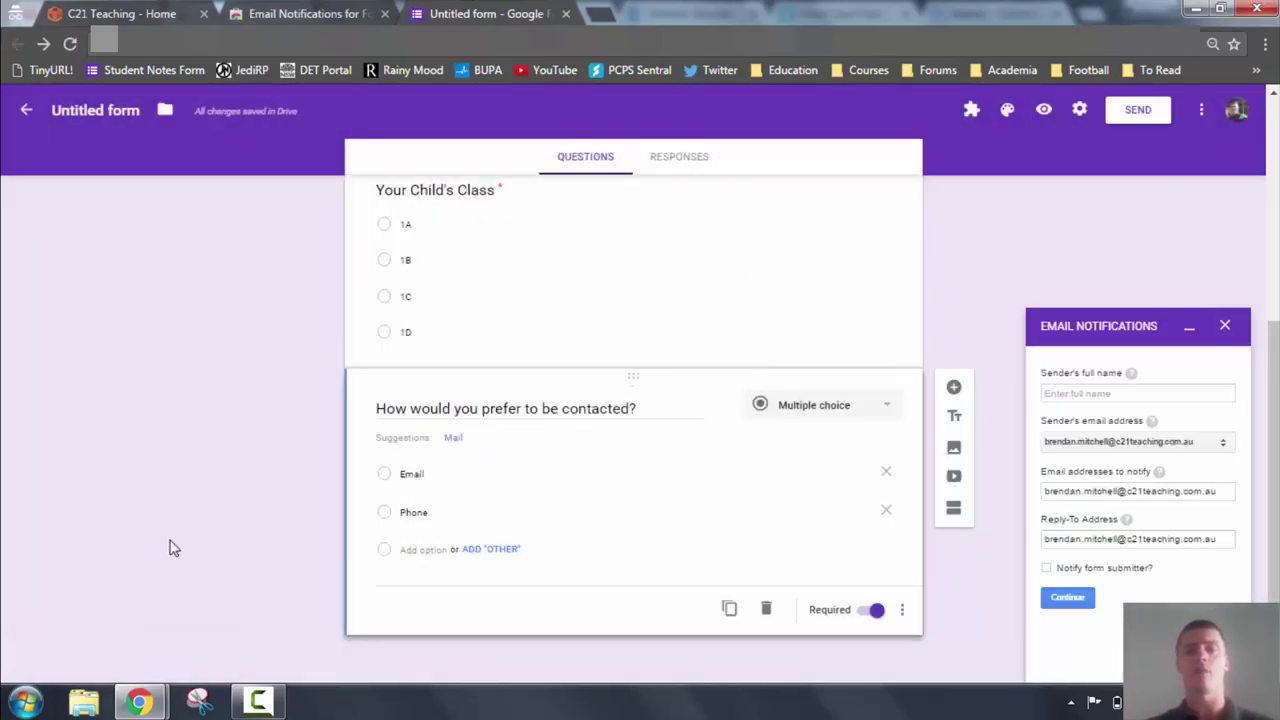
# Enter the sender's full name in the new notification rule.
pyautogui.click(1110, 393)
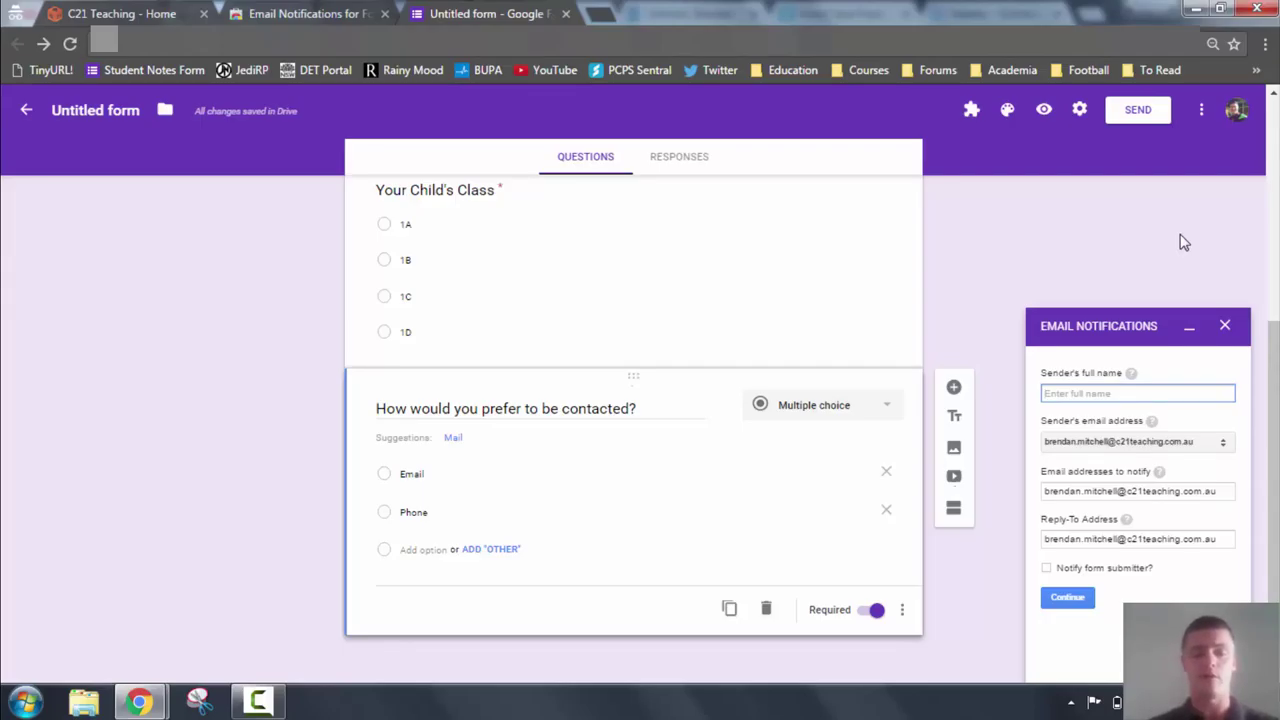
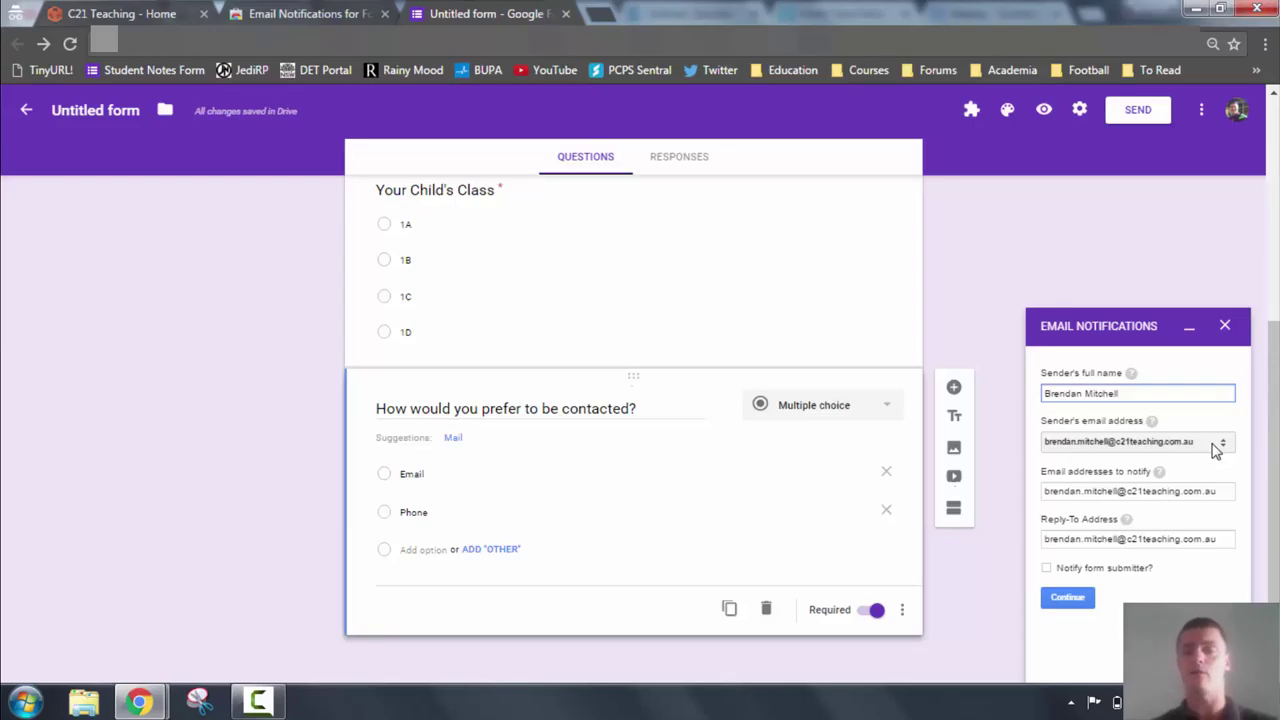
# Keep the only sender address and append a second comma-separated recipient e-mail to notify.
pyautogui.click(1216, 446)
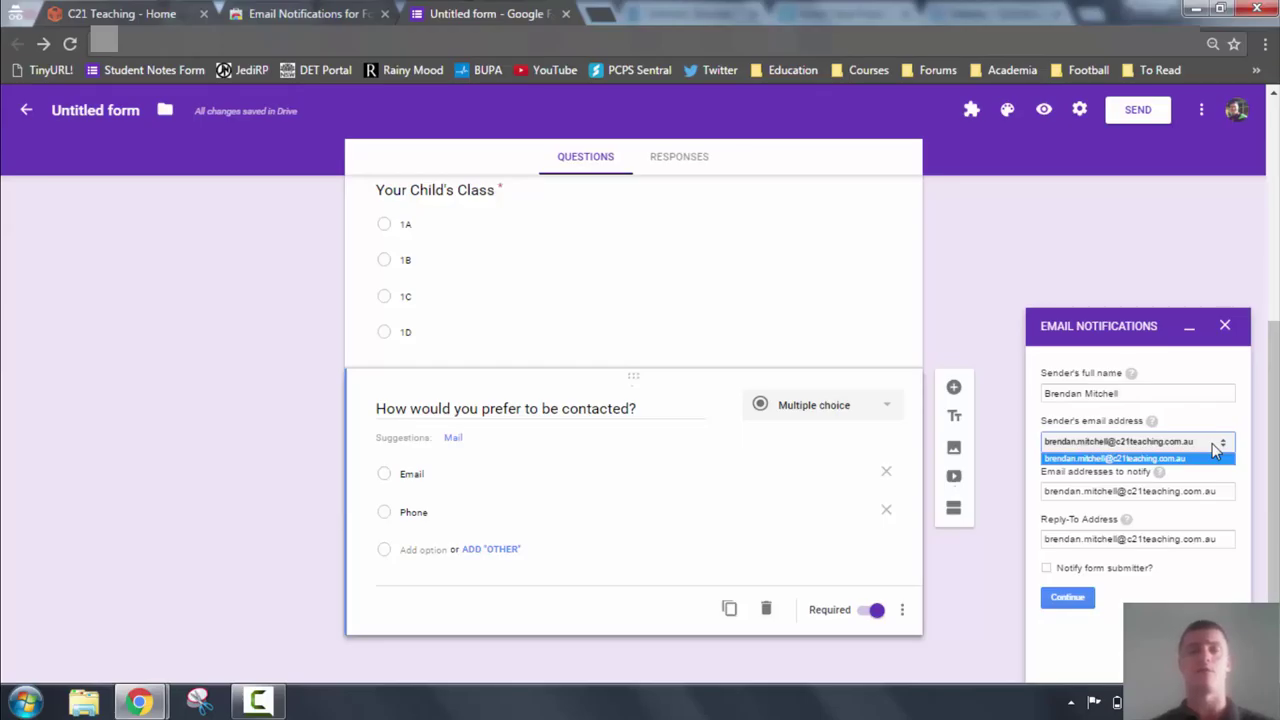
pyautogui.click(1214, 458)
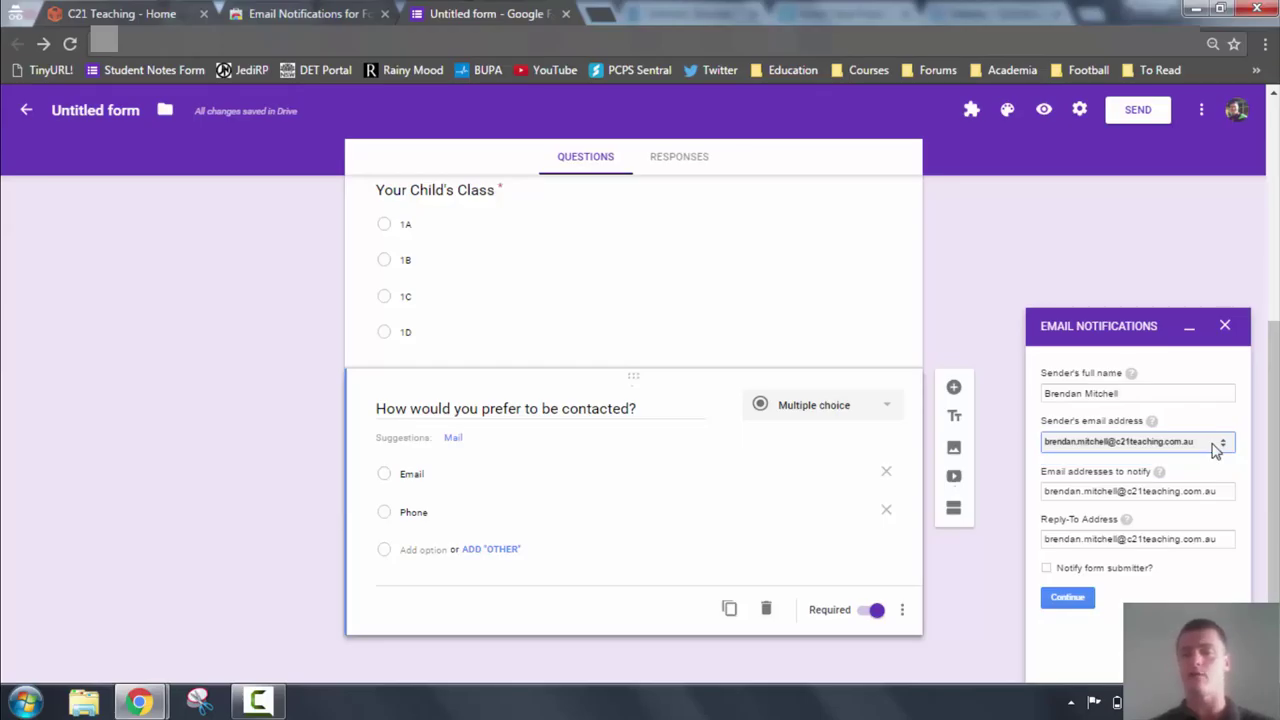
pyautogui.click(1160, 490)
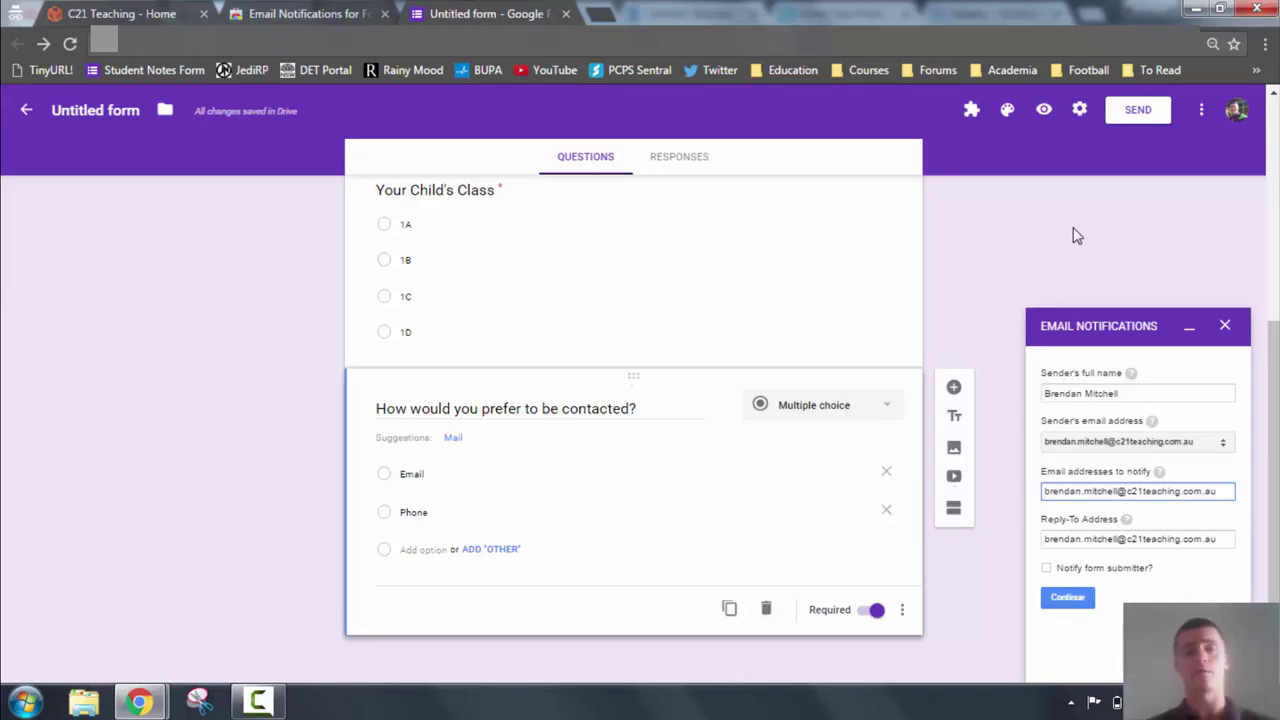
pyautogui.write(',')
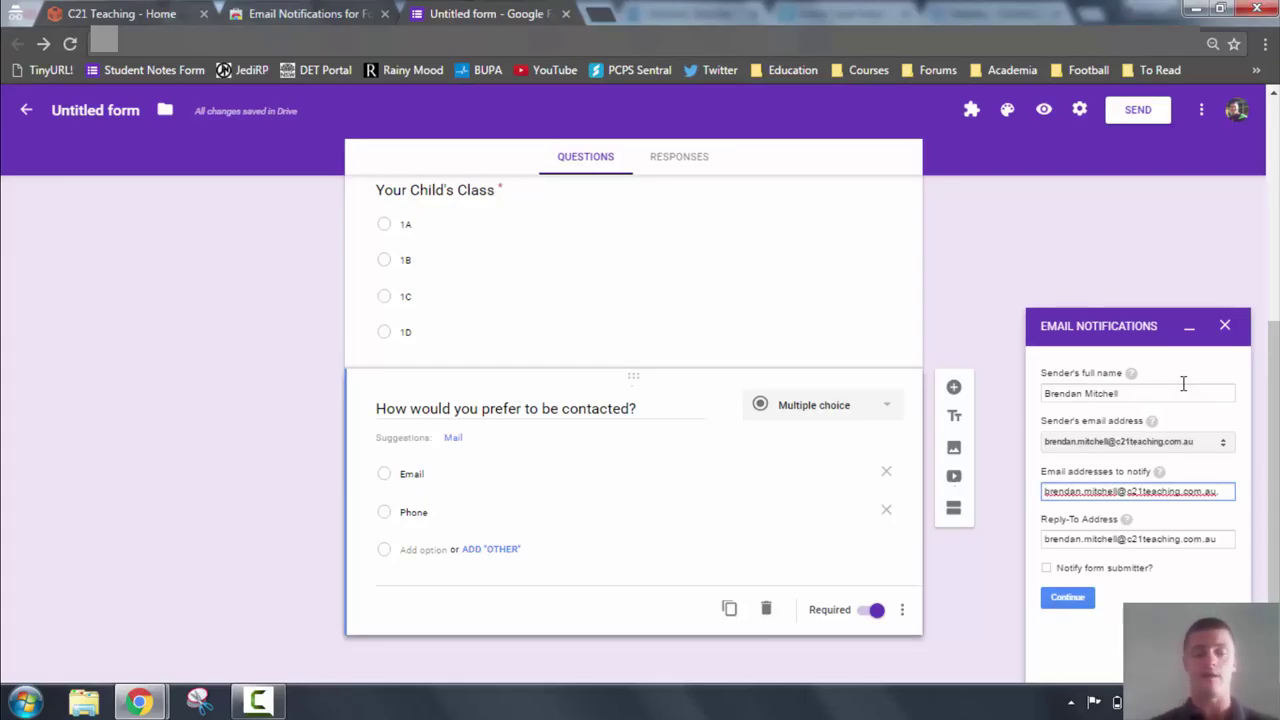
pyautogui.write('peter@example.com')
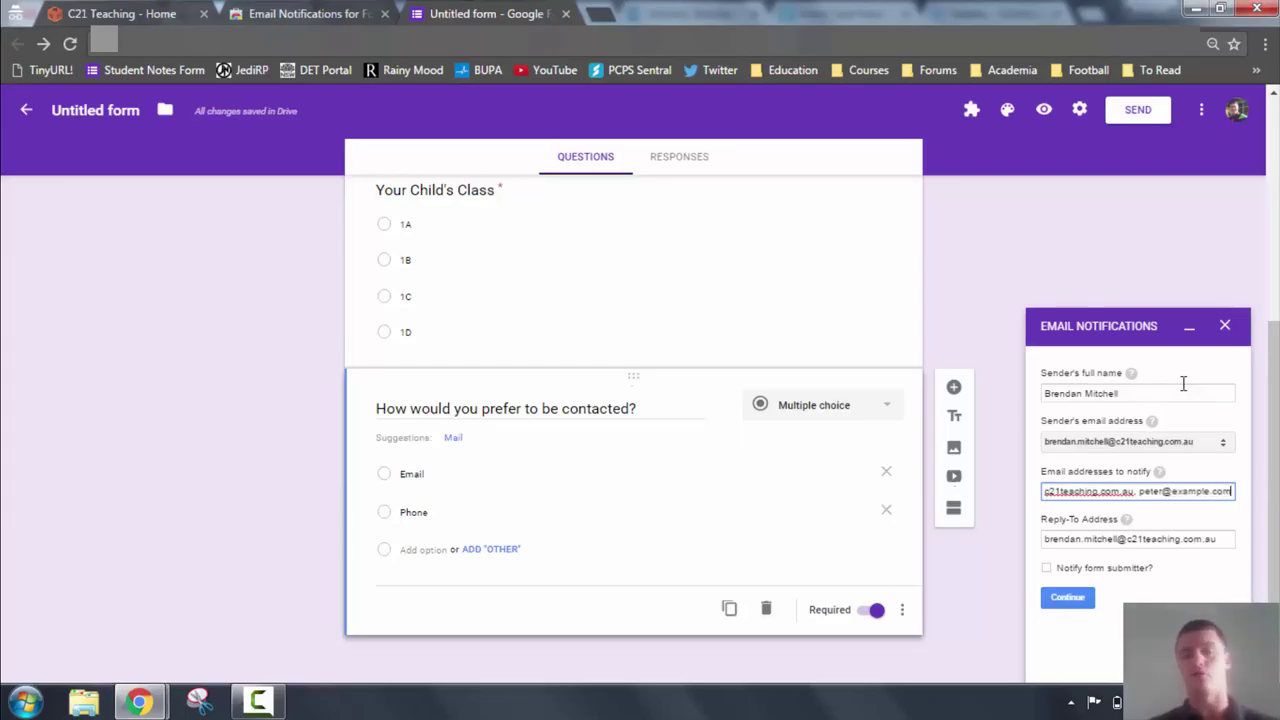
pyautogui.write(',')
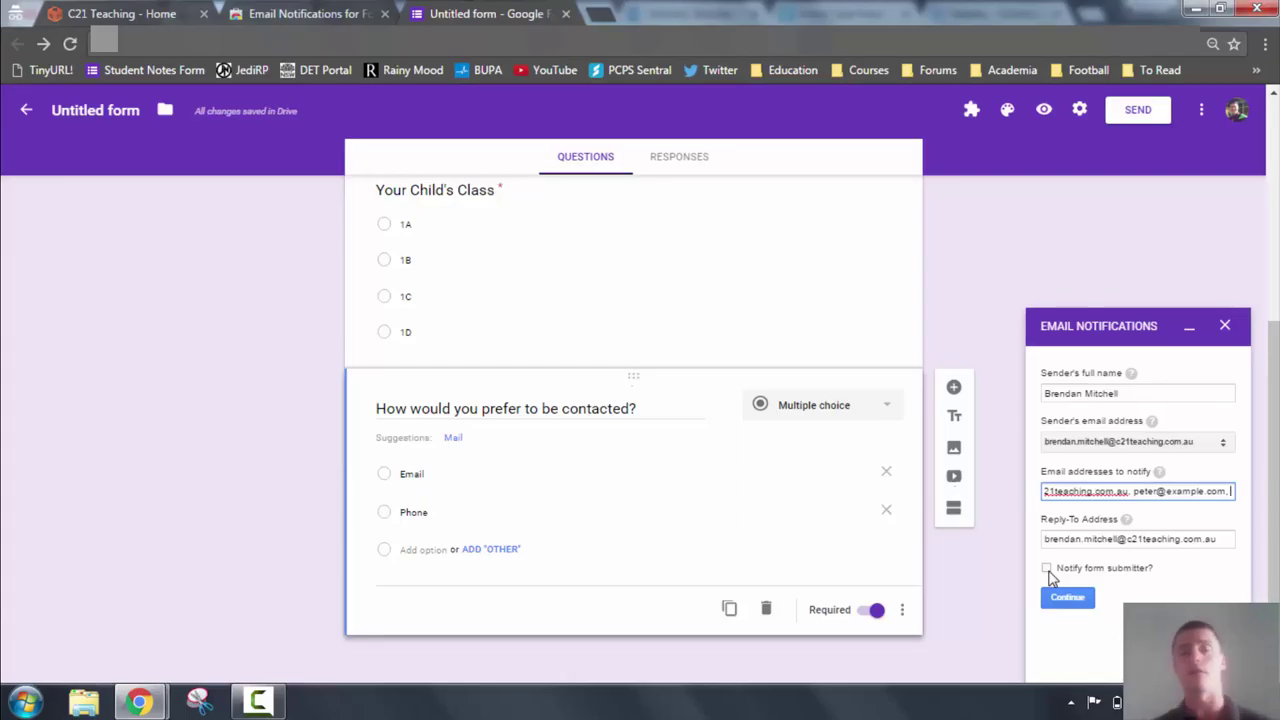
# Continue to the subject and body settings and dismiss the Windows colour-scheme popup.
pyautogui.click(1070, 598)
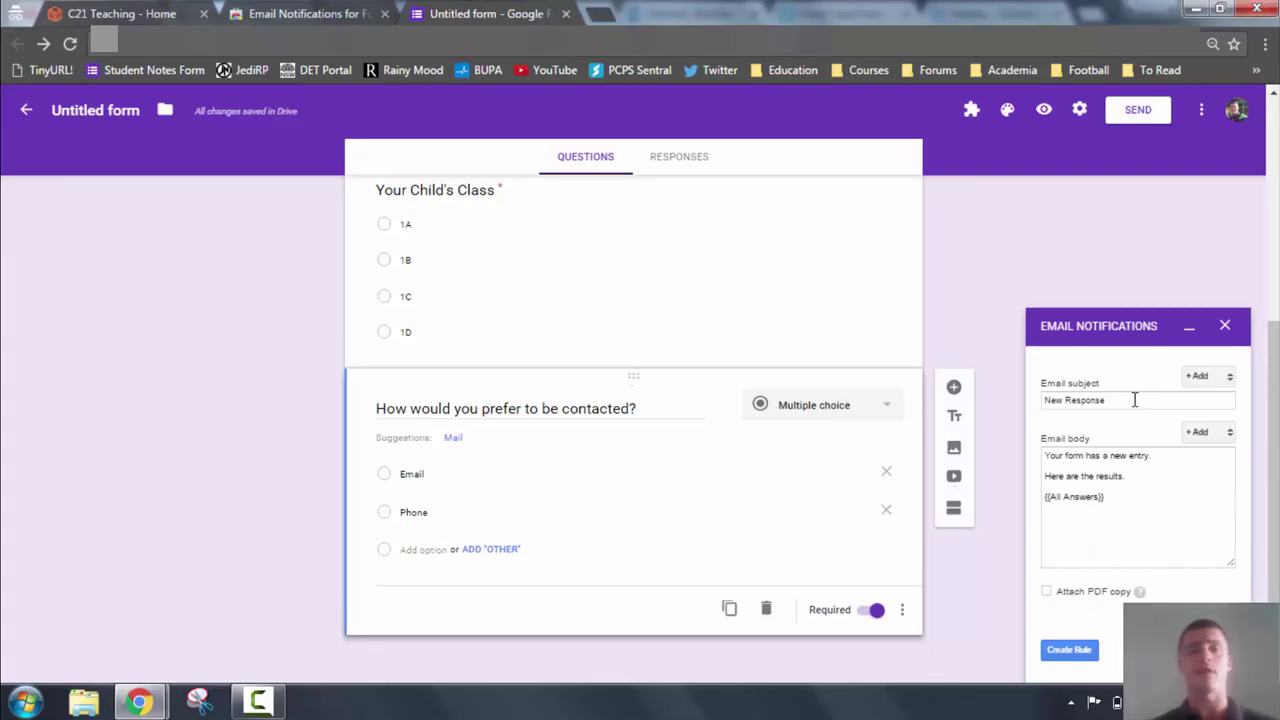
pyautogui.click(1200, 377)
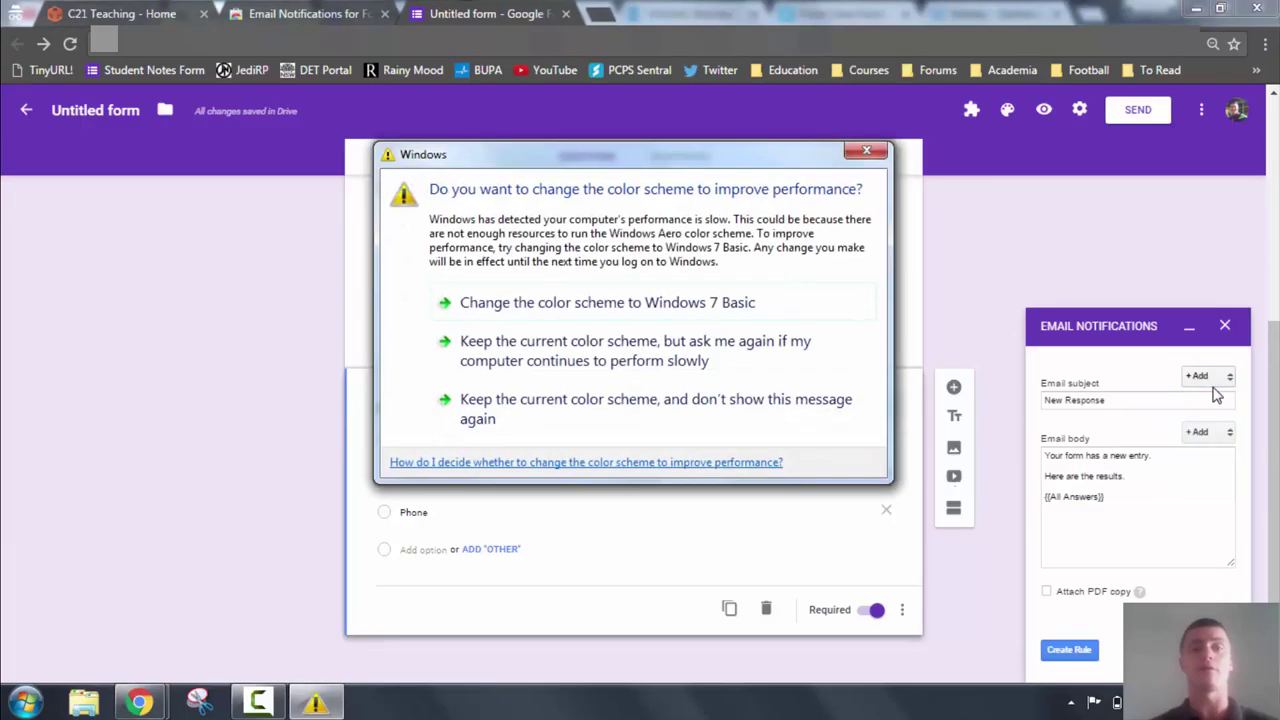
pyautogui.click(766, 402)
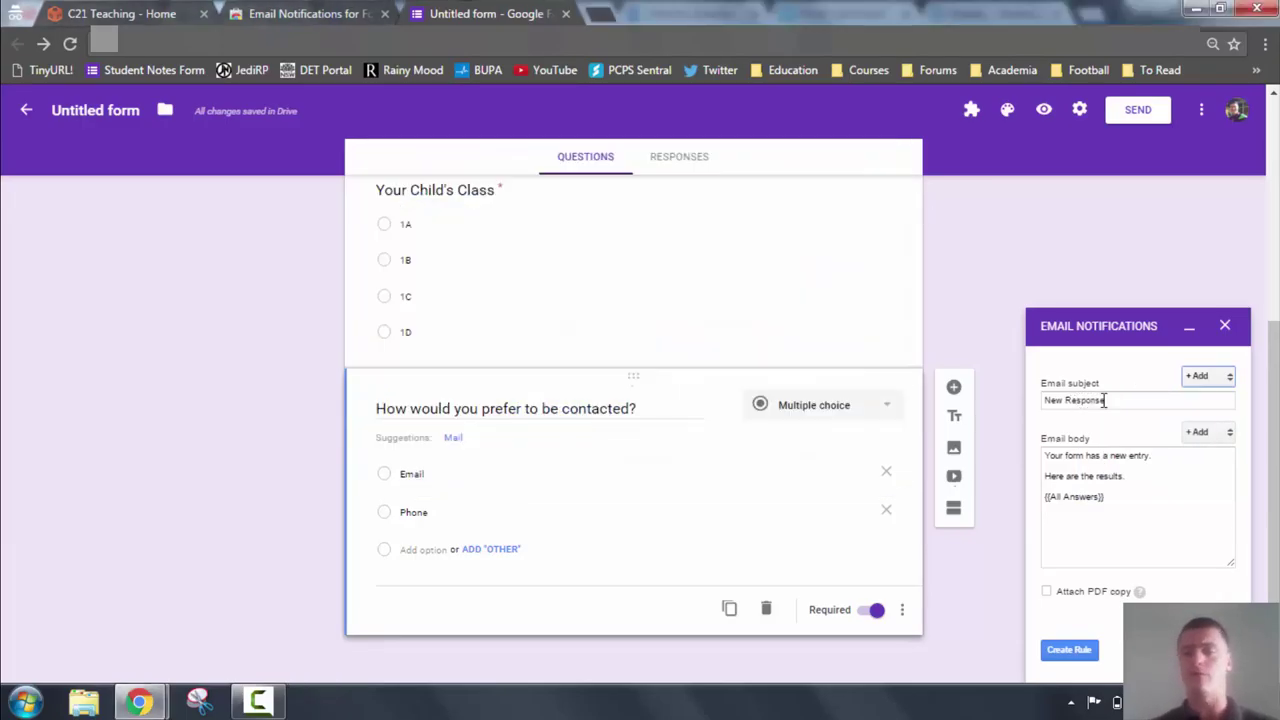
# Replace 'New Response' with {{Your Name}}, 'has responded to', and the {{Form Name}} field.
pyautogui.click(1104, 400)
pyautogui.press('BackSpace')
pyautogui.press('BackSpace')
pyautogui.press('BackSpace')
pyautogui.press('BackSpace')
pyautogui.press('BackSpace')
pyautogui.press('BackSpace')
pyautogui.press('BackSpace')
pyautogui.press('BackSpace')
pyautogui.press('BackSpace')
pyautogui.press('BackSpace')
pyautogui.press('BackSpace')
pyautogui.press('BackSpace')
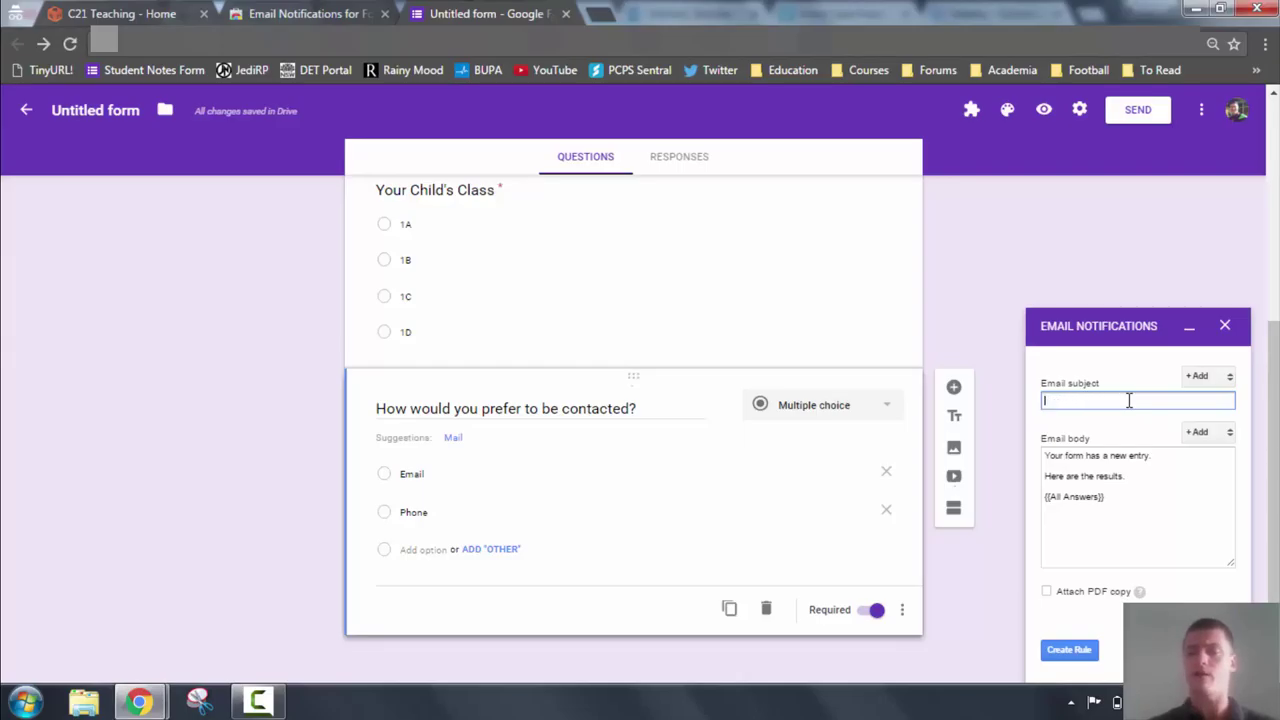
pyautogui.click(1208, 376)
pyautogui.click(1122, 400)
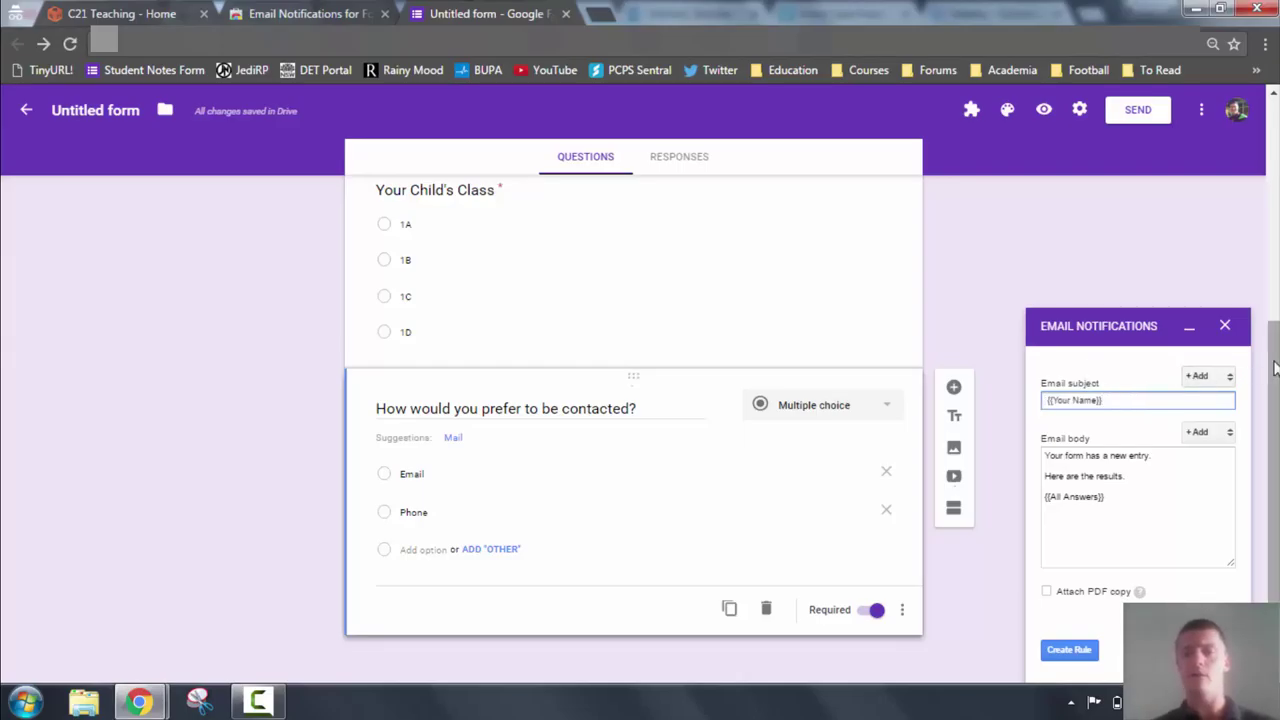
pyautogui.moveTo(1273, 340); pyautogui.dragTo(1273, 100)
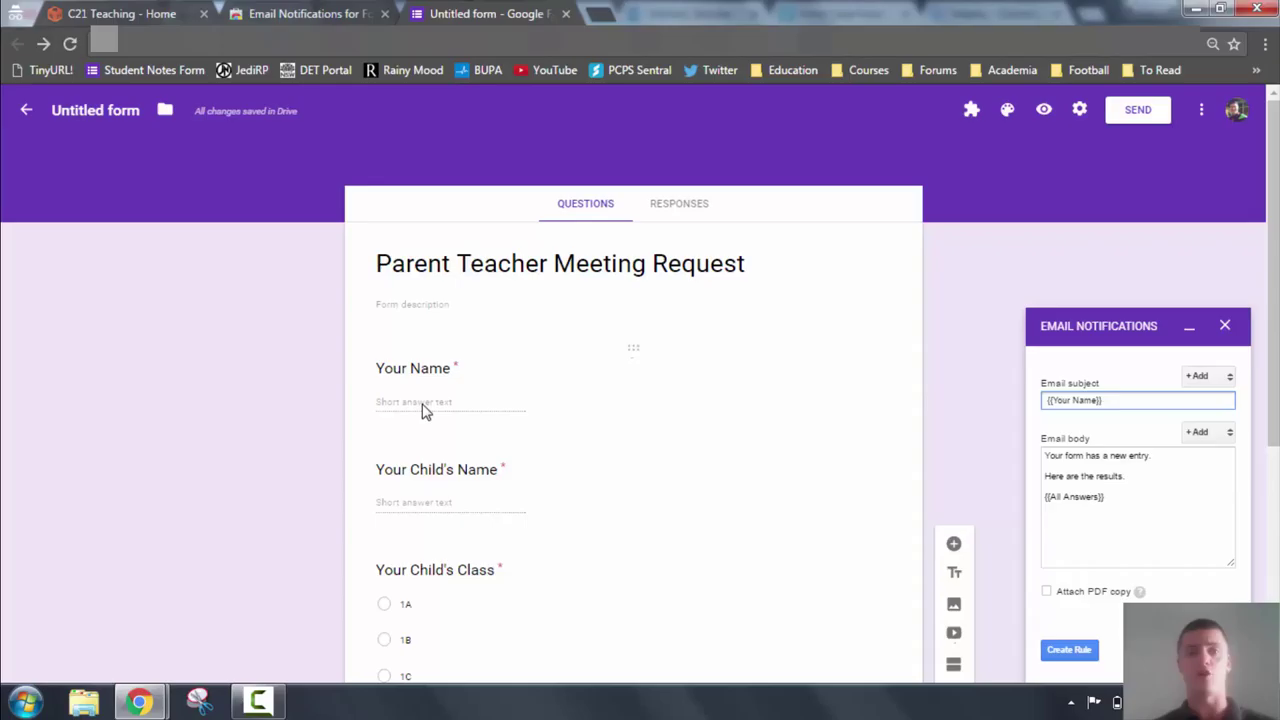
pyautogui.write('has responded to')
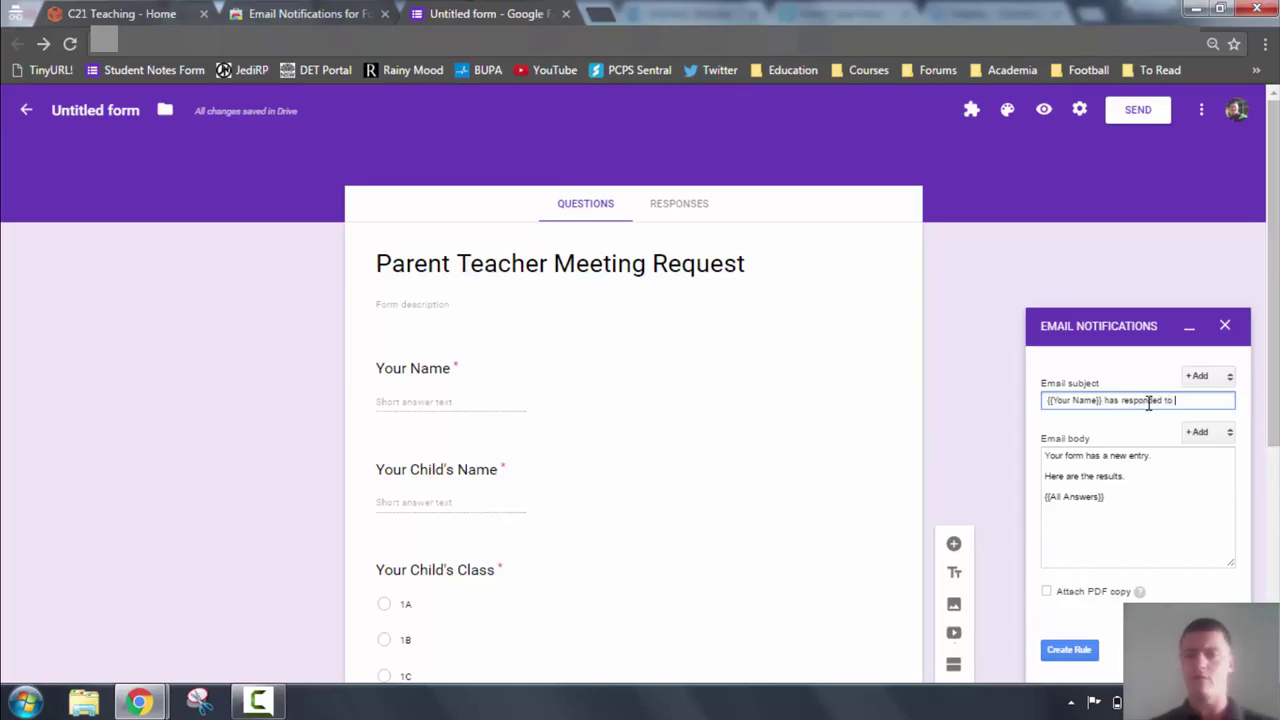
pyautogui.click(1208, 376)
pyautogui.click(1149, 449)
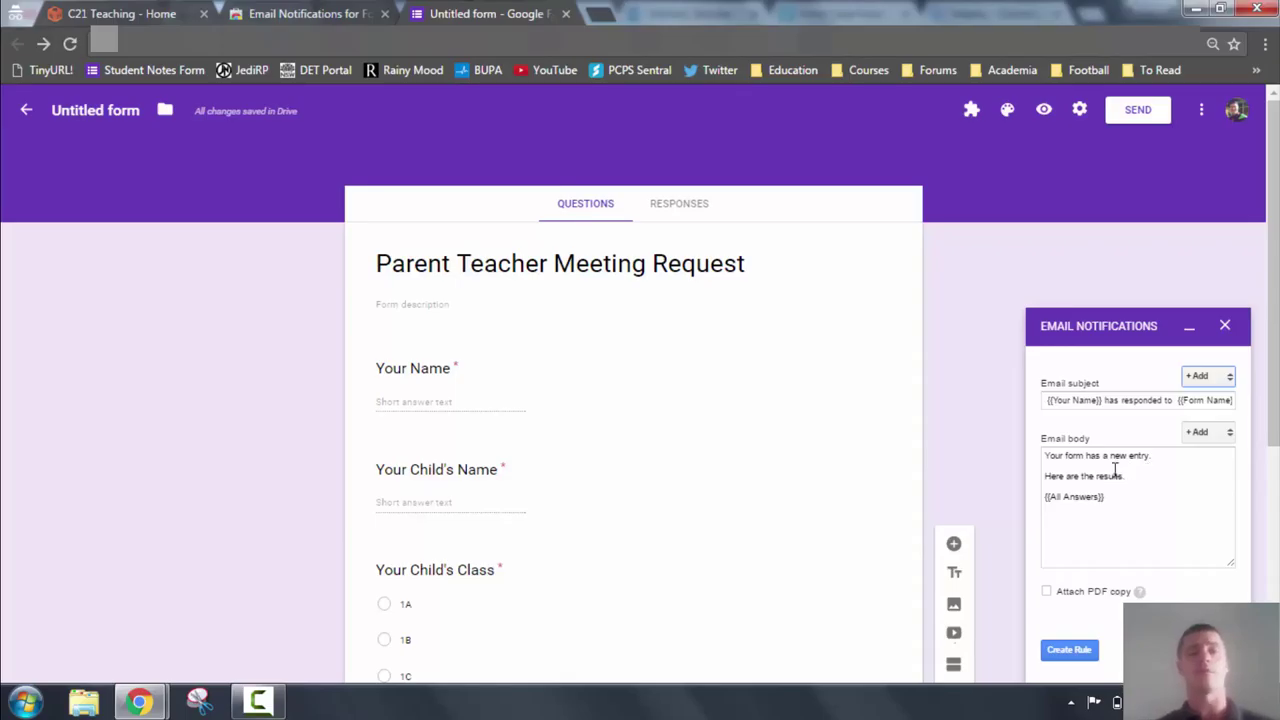
# Leave the email body at its default and save the notification with Create Rule.
pyautogui.scroll(-1, 636, 343)
pyautogui.scroll(1, 636, 343)
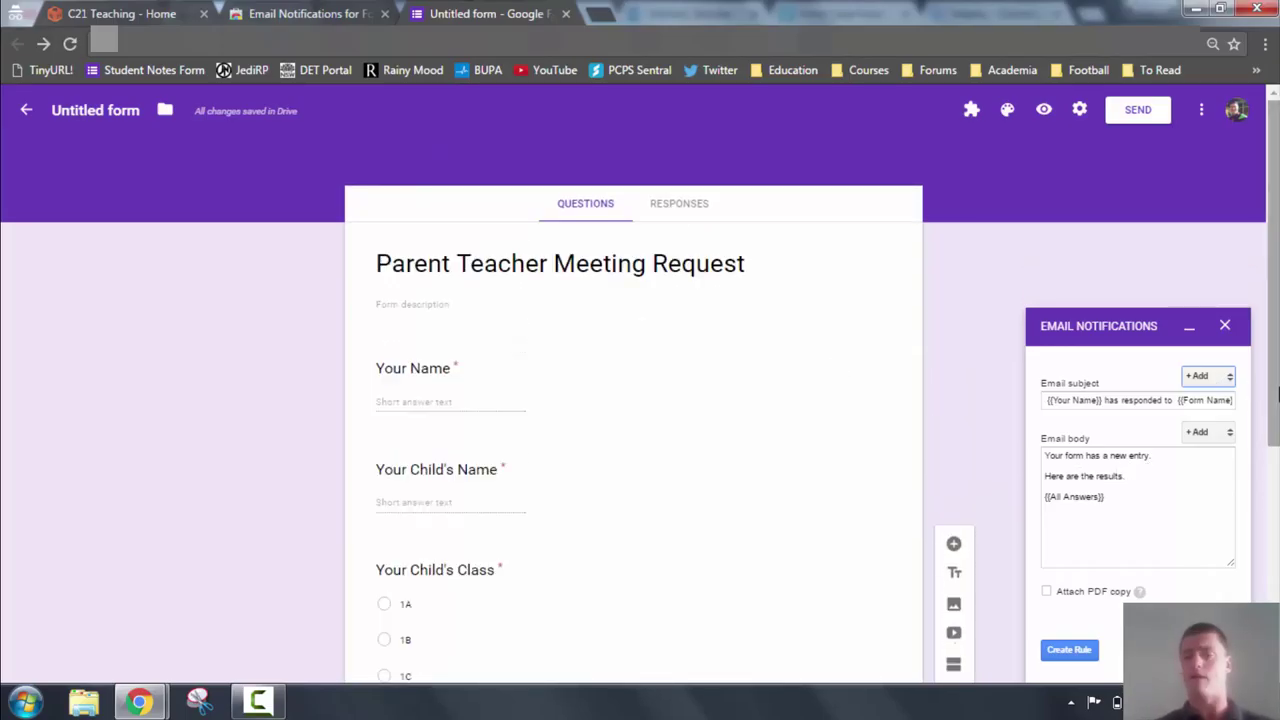
pyautogui.click(1217, 436)
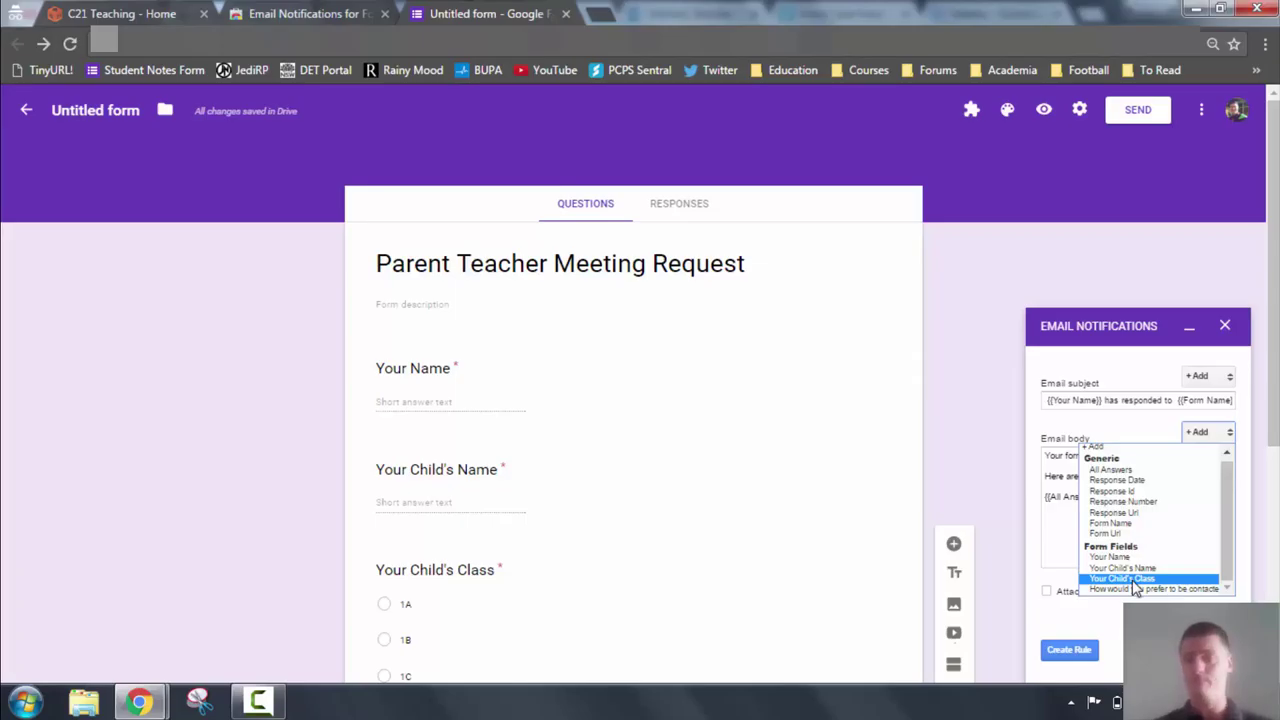
pyautogui.click(1134, 581)
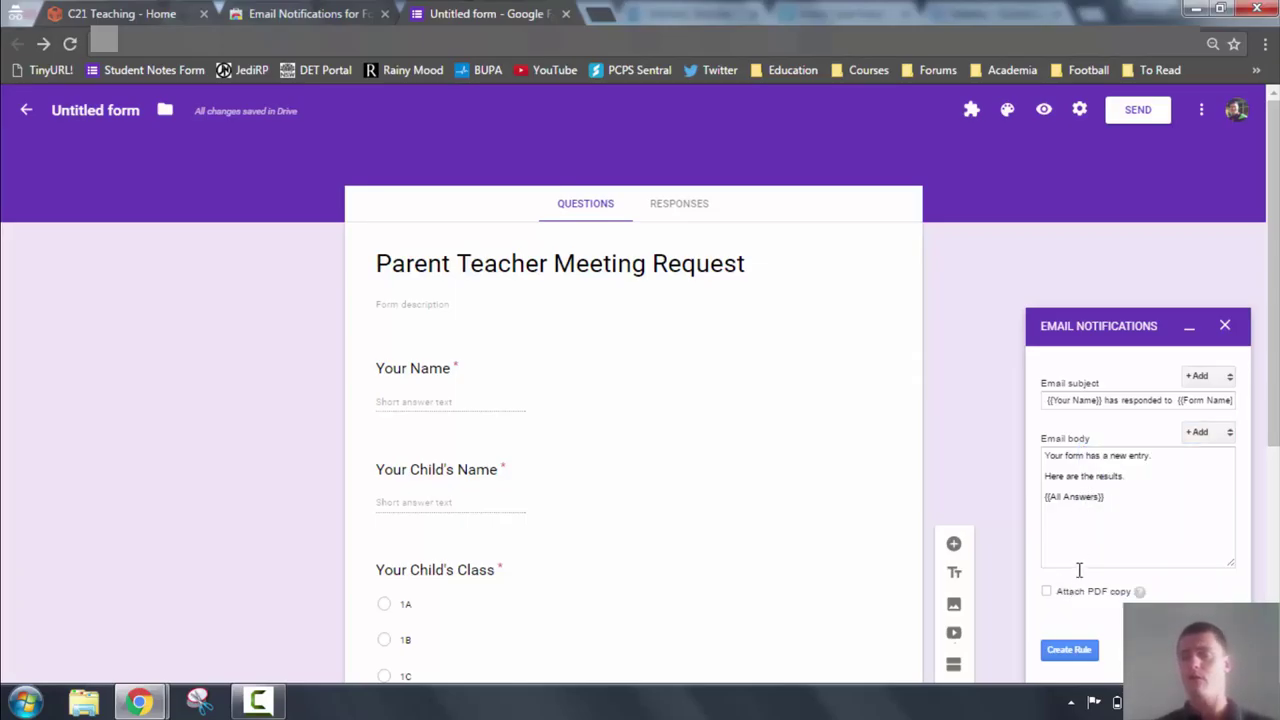
pyautogui.click(1076, 654)
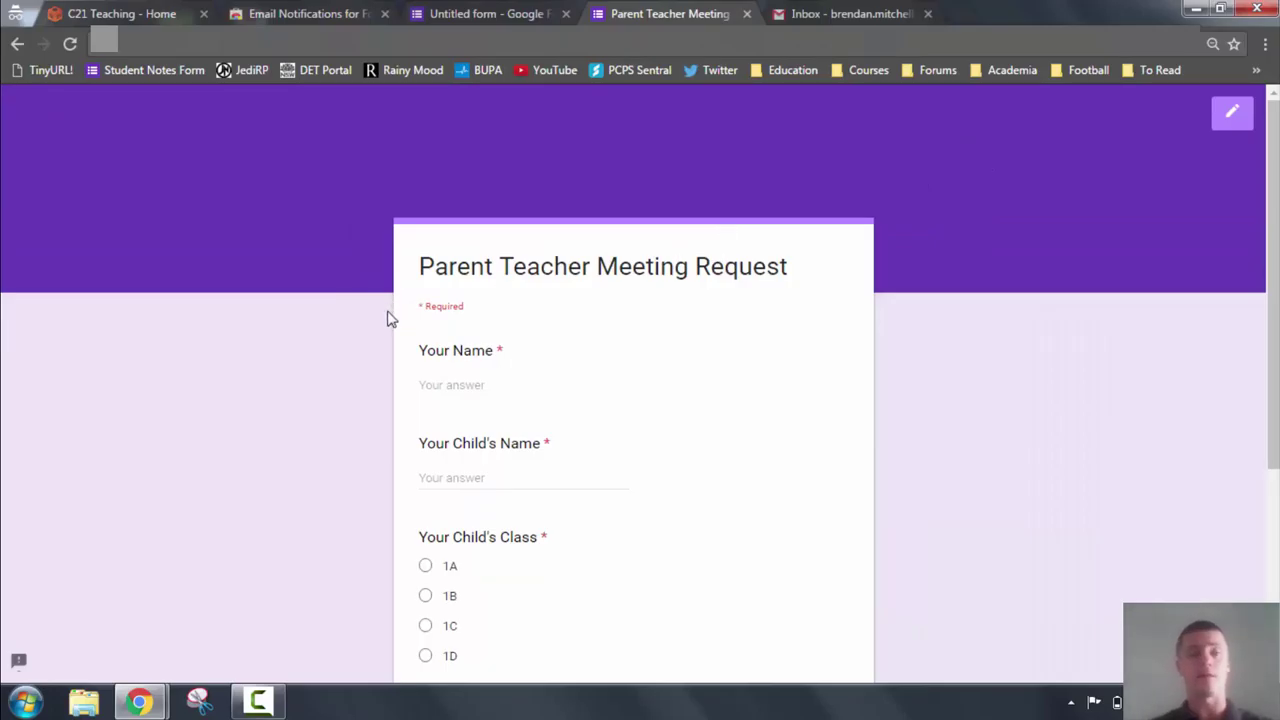
# Answer the test form with sample parent and child names, class 1B and Email contact.
pyautogui.click(450, 382)
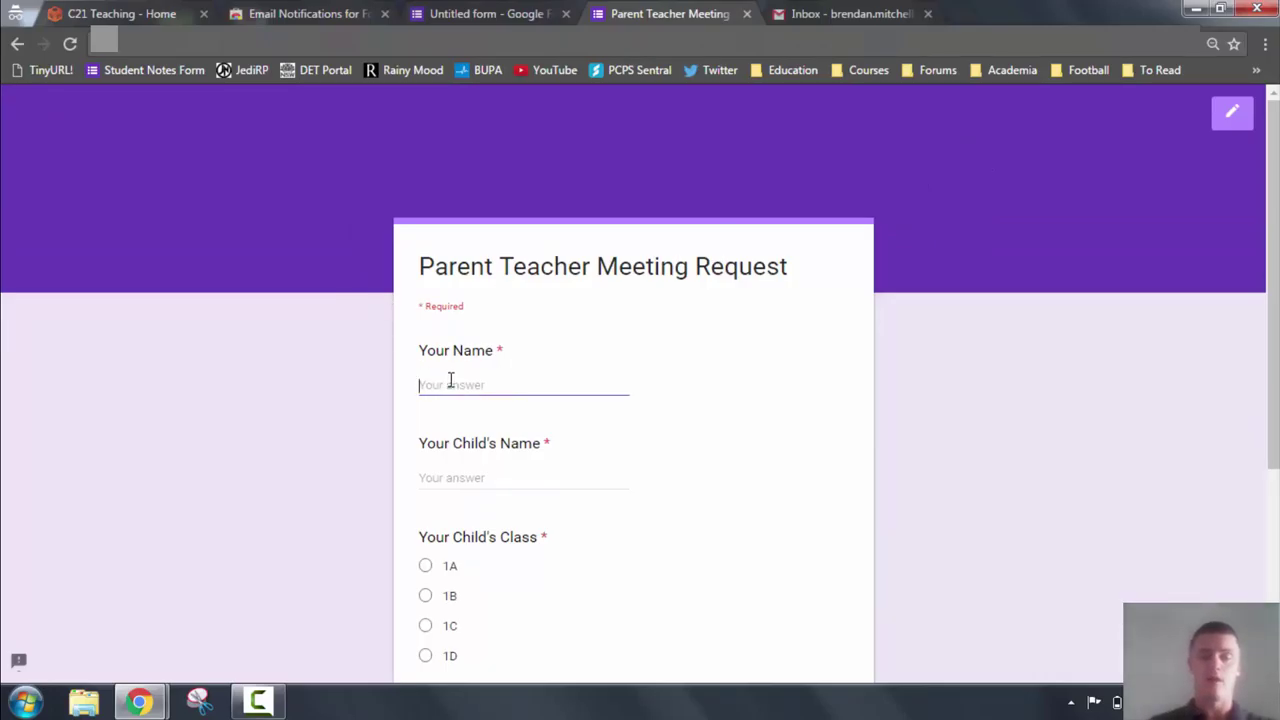
pyautogui.write('Bob')
pyautogui.press('Tab')
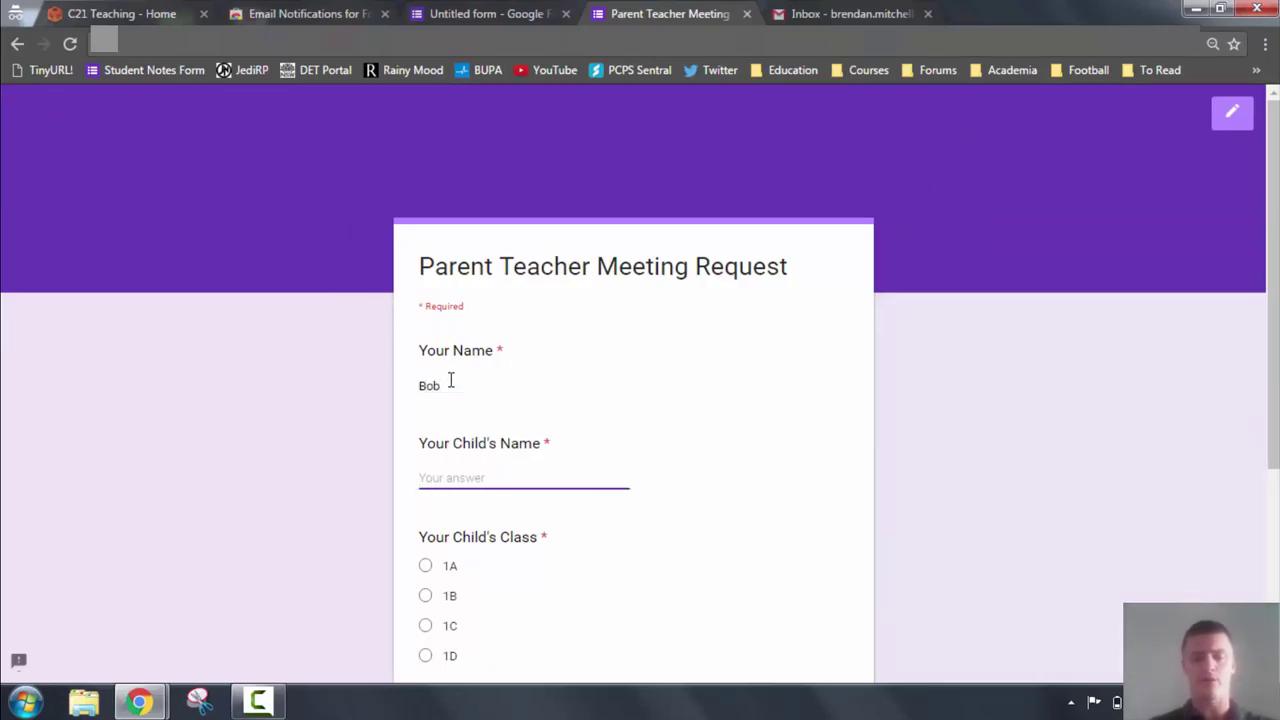
pyautogui.write('C')
pyautogui.press('BackSpace')
pyautogui.write('Jane')
pyautogui.scroll(-3, 451, 381)
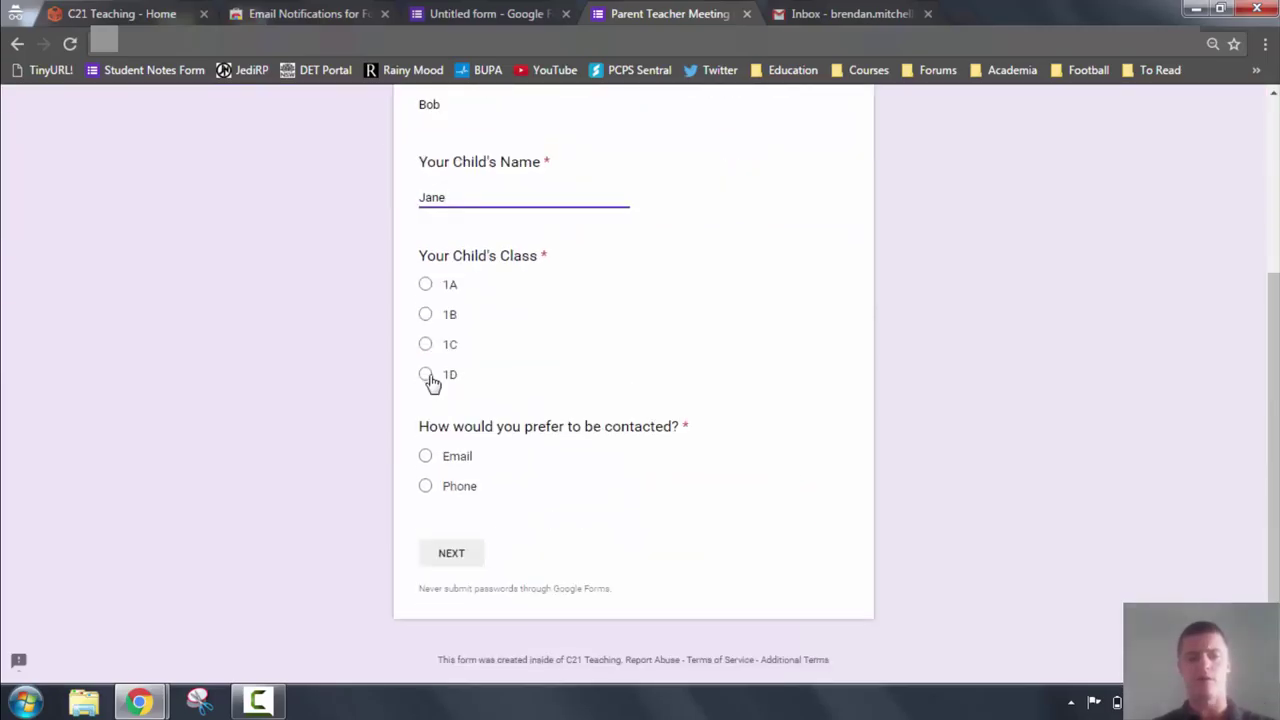
pyautogui.click(426, 315)
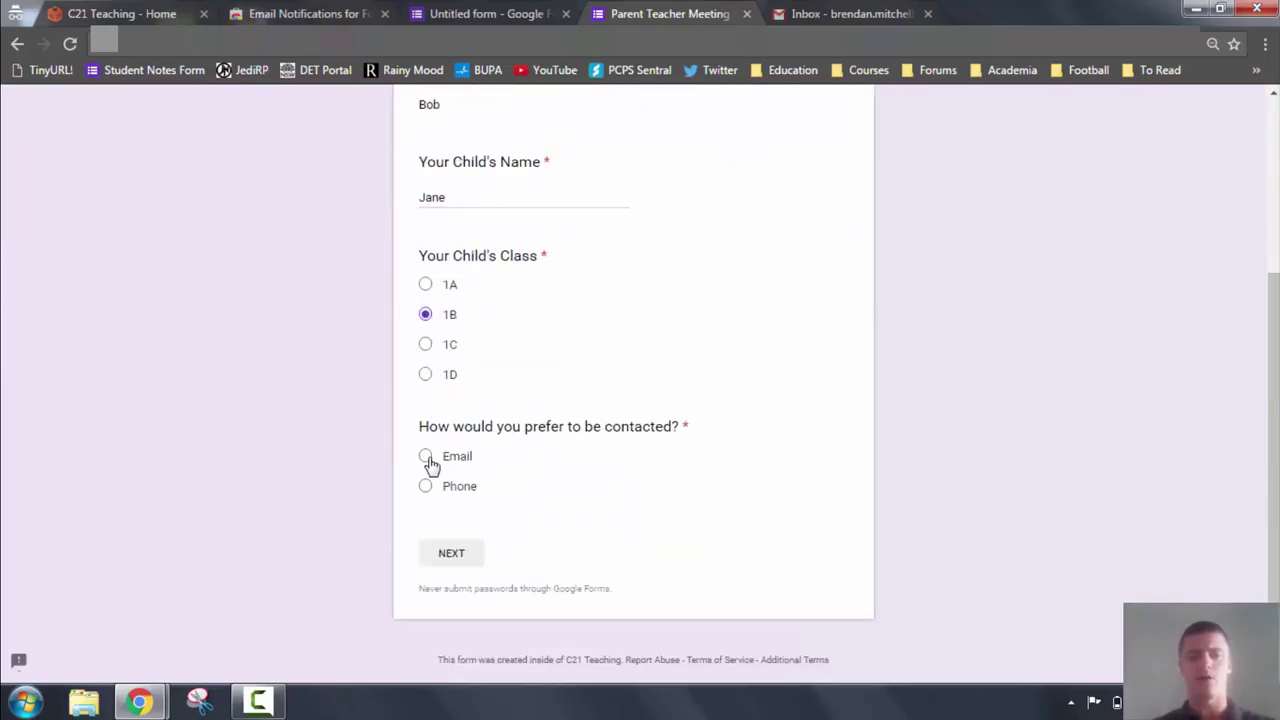
pyautogui.click(426, 457)
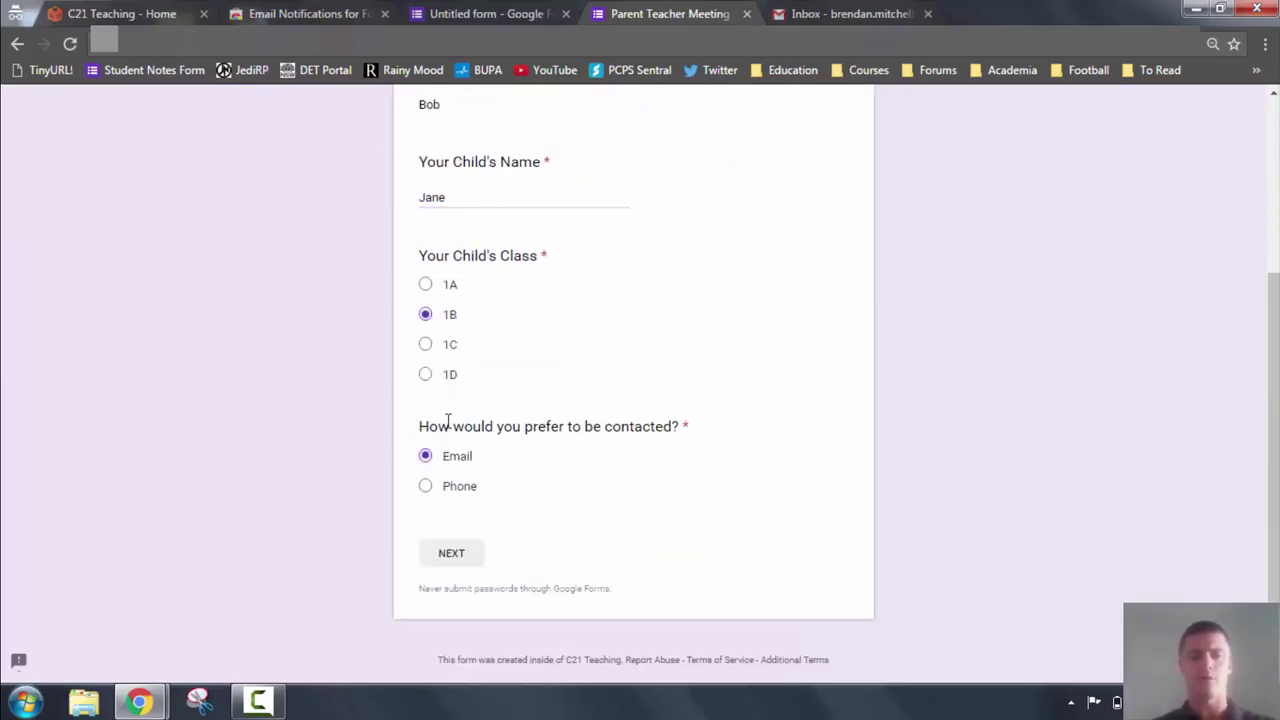
# On the next section, enter a sample e-mail address, submit, and switch to Gmail.
pyautogui.click(458, 557)
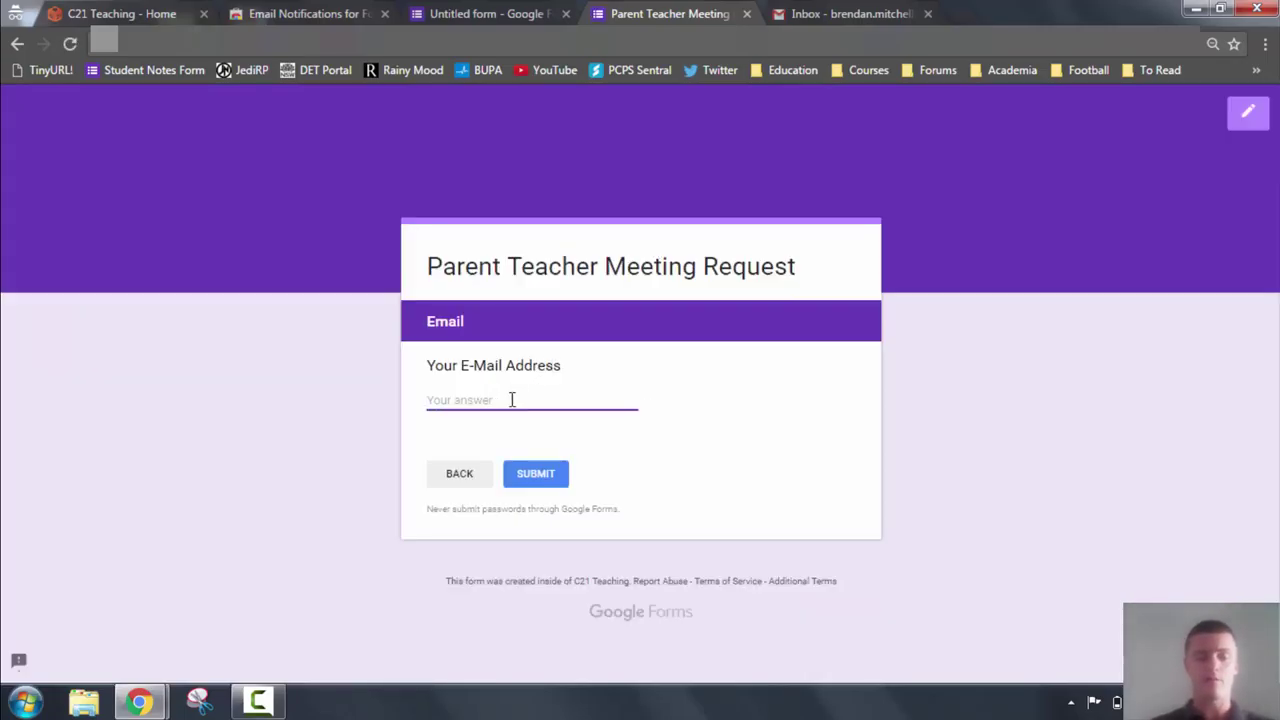
pyautogui.write('Bob')
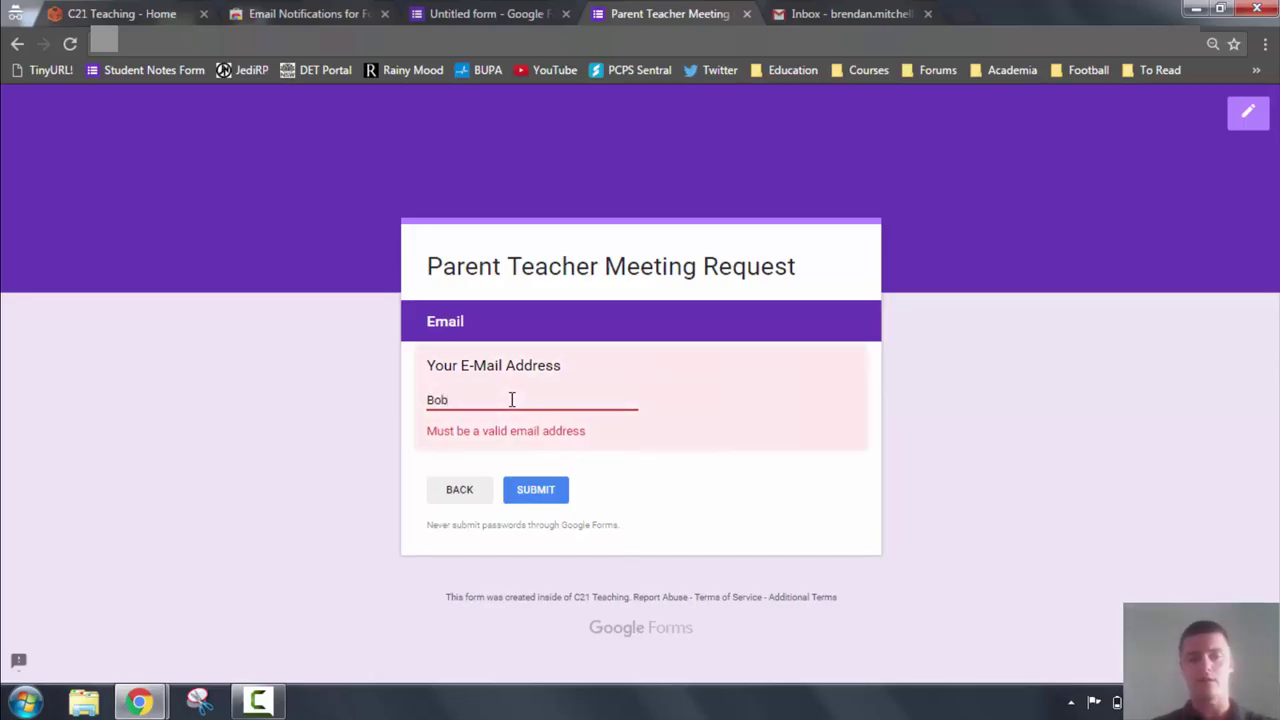
pyautogui.write('@example.com')
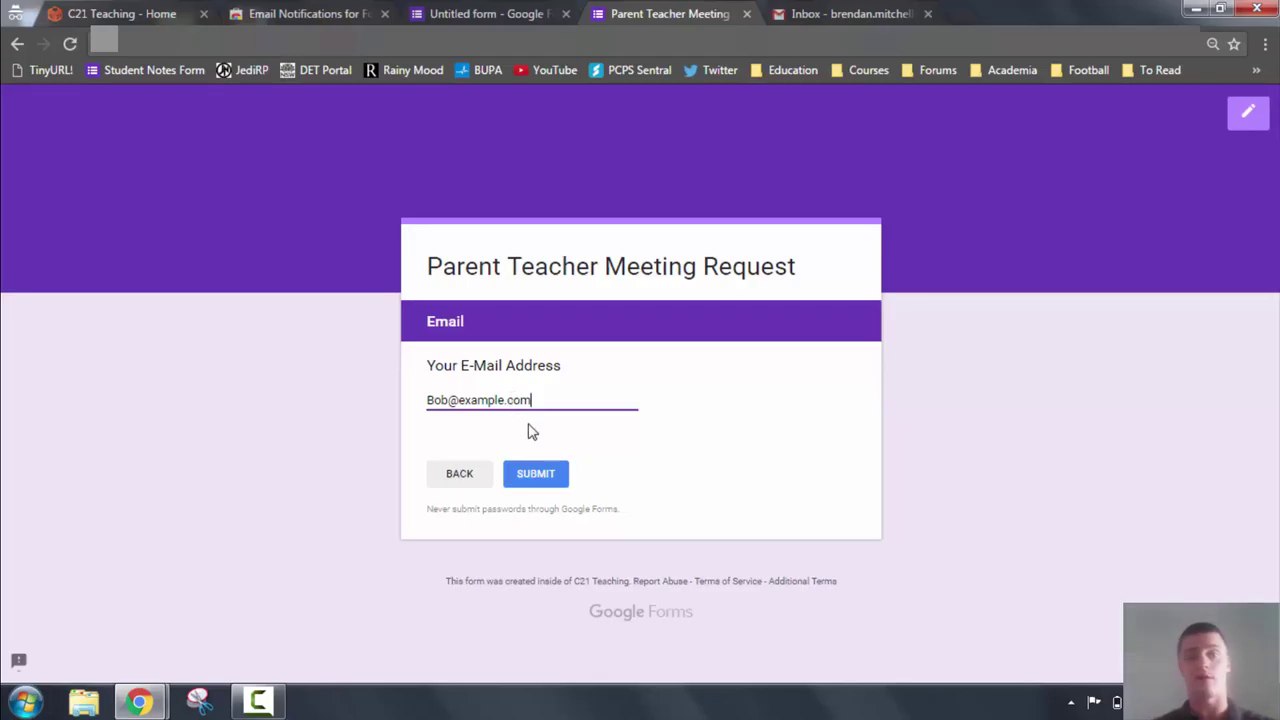
pyautogui.click(533, 473)
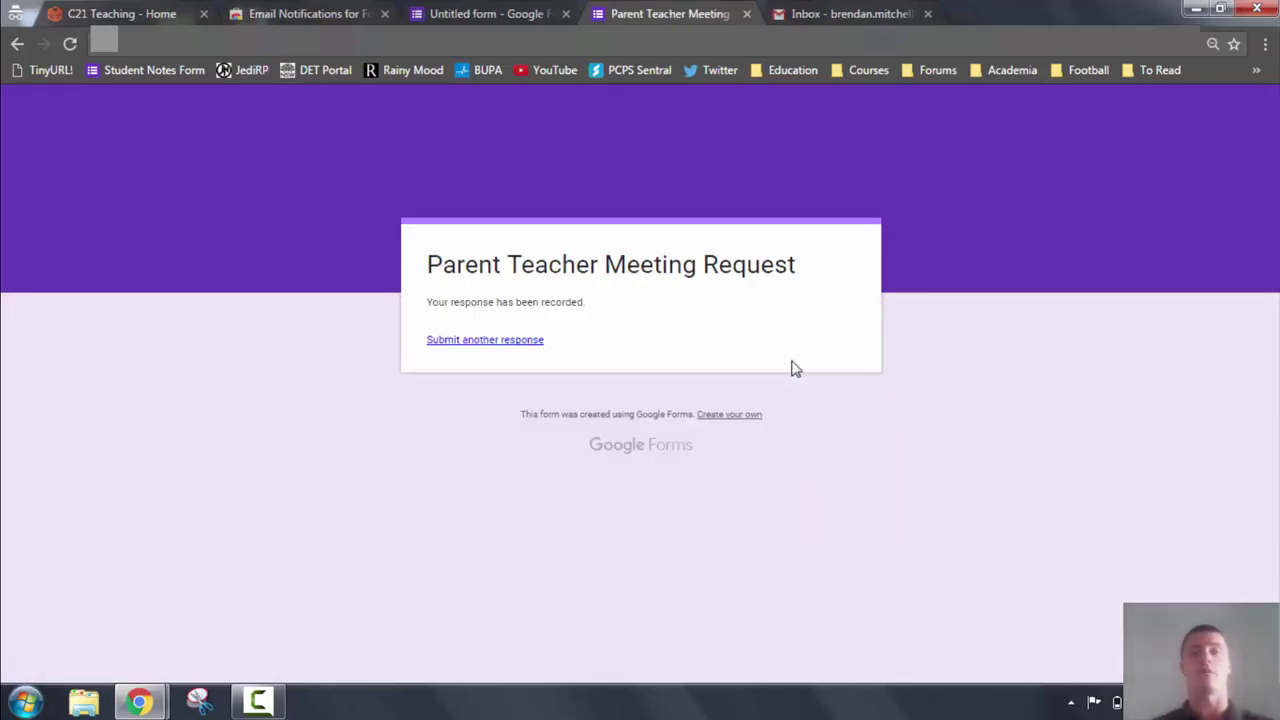
pyautogui.click(848, 12)
# Refresh the inbox and open the new 'has responded to Parent Teacher Meeting Request' email.
pyautogui.click(45, 248)
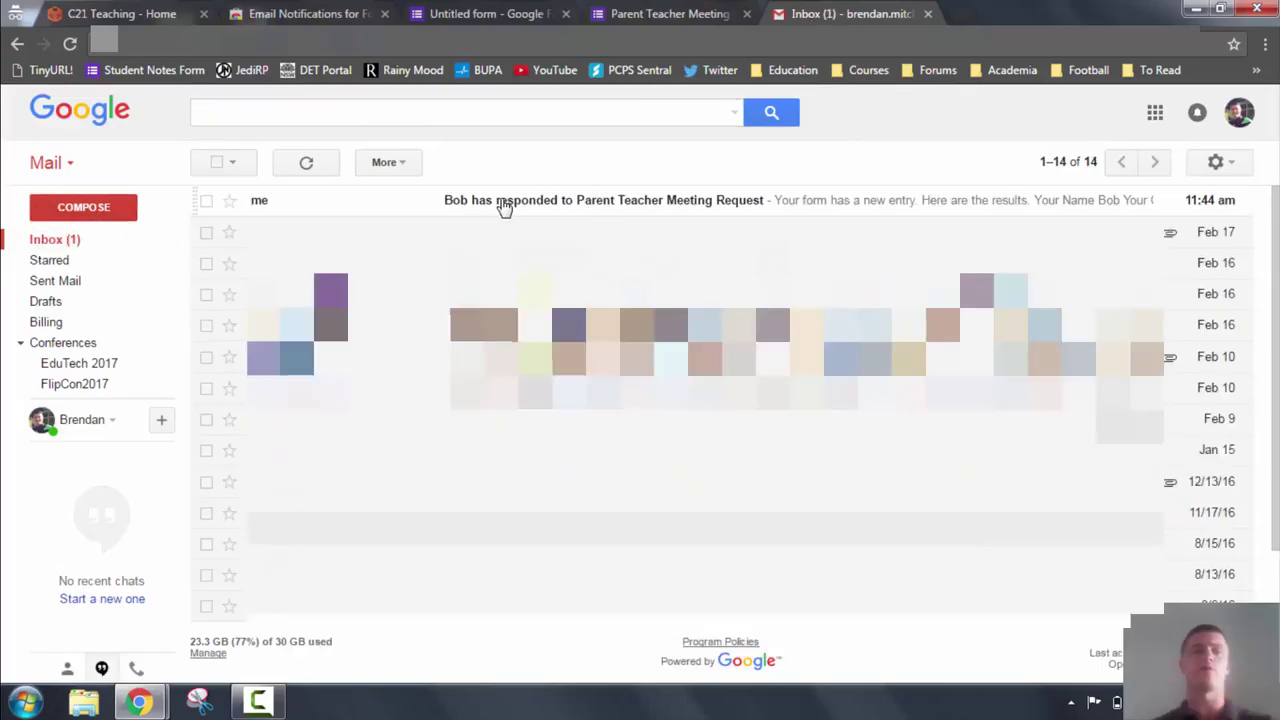
pyautogui.click(505, 206)
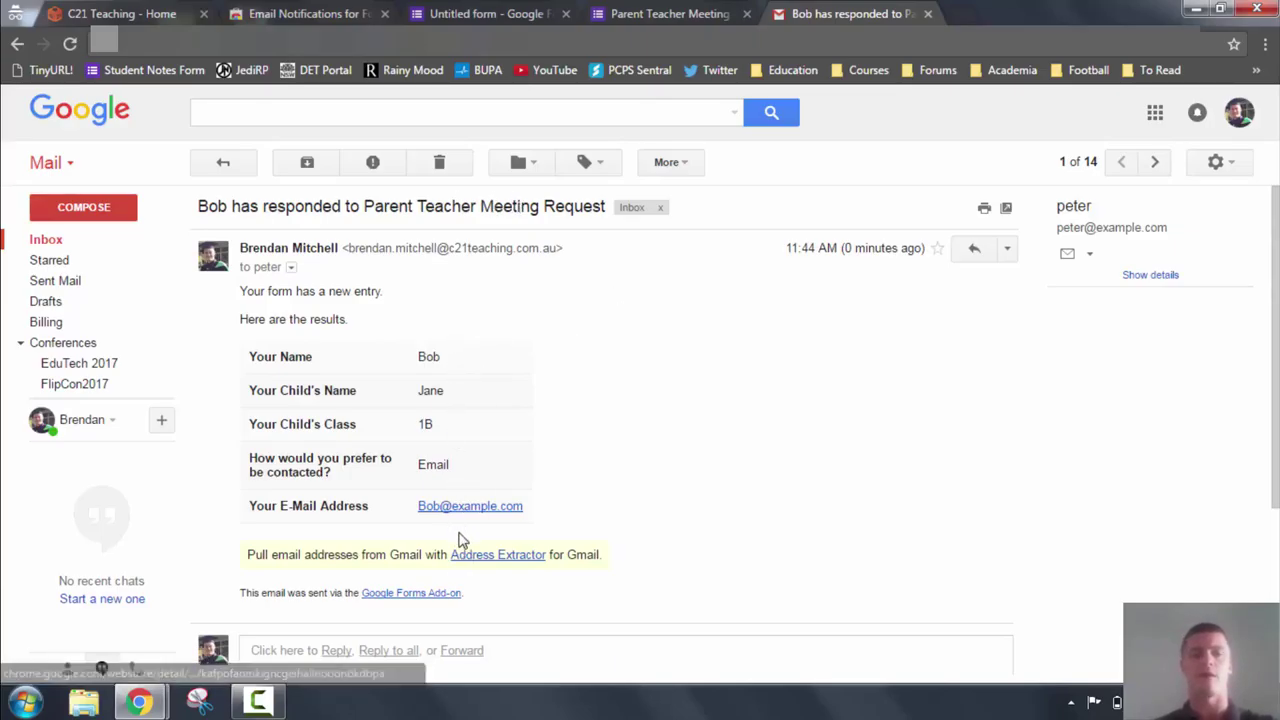
# Switch back to the Parent Teacher Meeting Request form showing 'response has been recorded'.
pyautogui.click(665, 13)
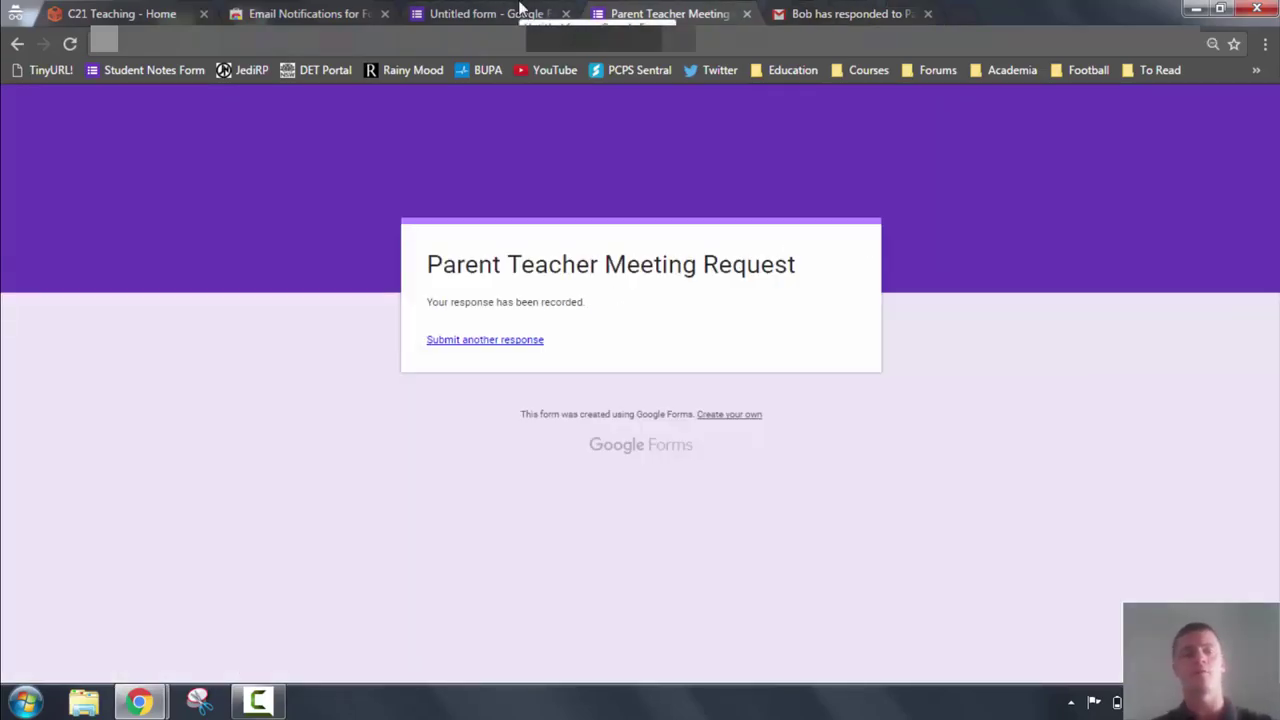